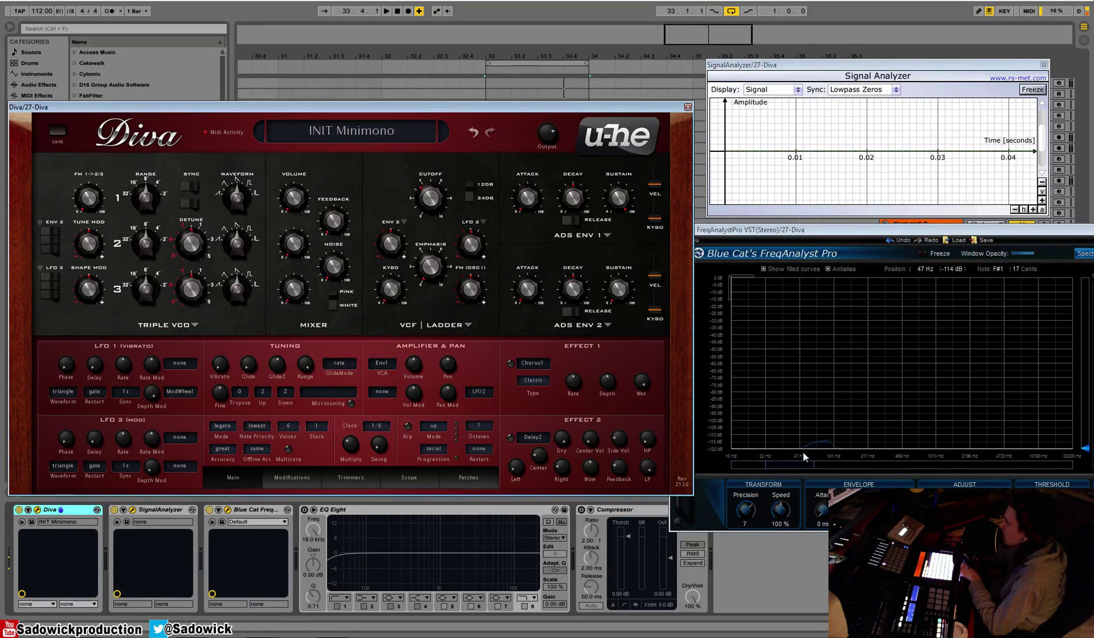
Raise the ladder filter's emphasis to 80, sweep the cutoff, and bring the emphasis back to 0
{"action": "scroll", "coordinate": [431, 196], "scroll_direction": "up", "scroll_amount": 3}
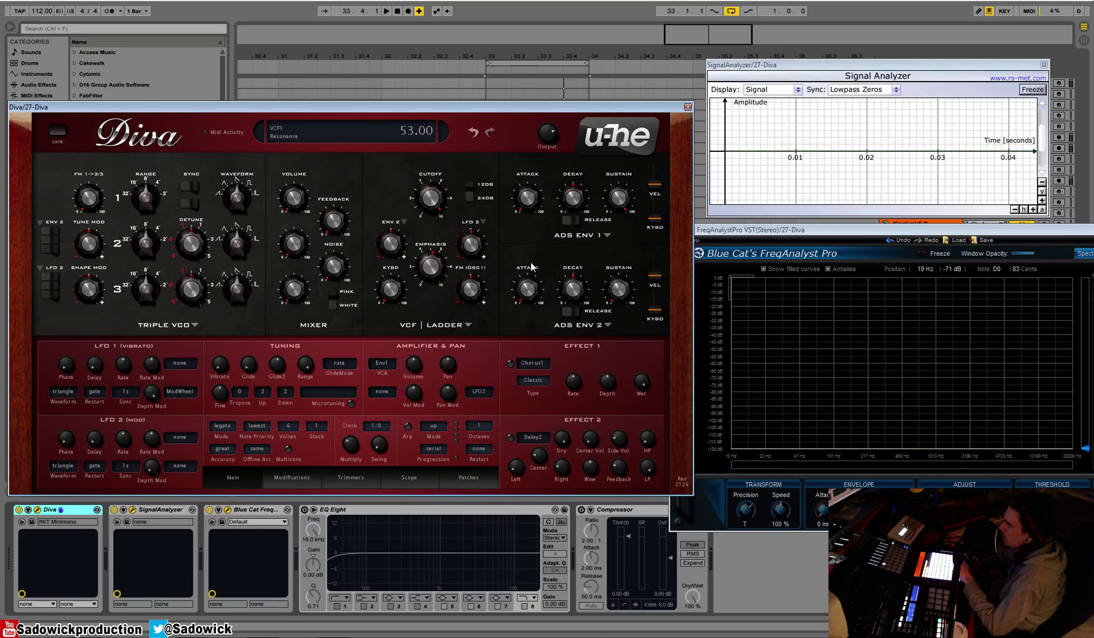
{"action": "left_click_drag", "start_coordinate": [422, 279], "coordinate": [431, 244]}
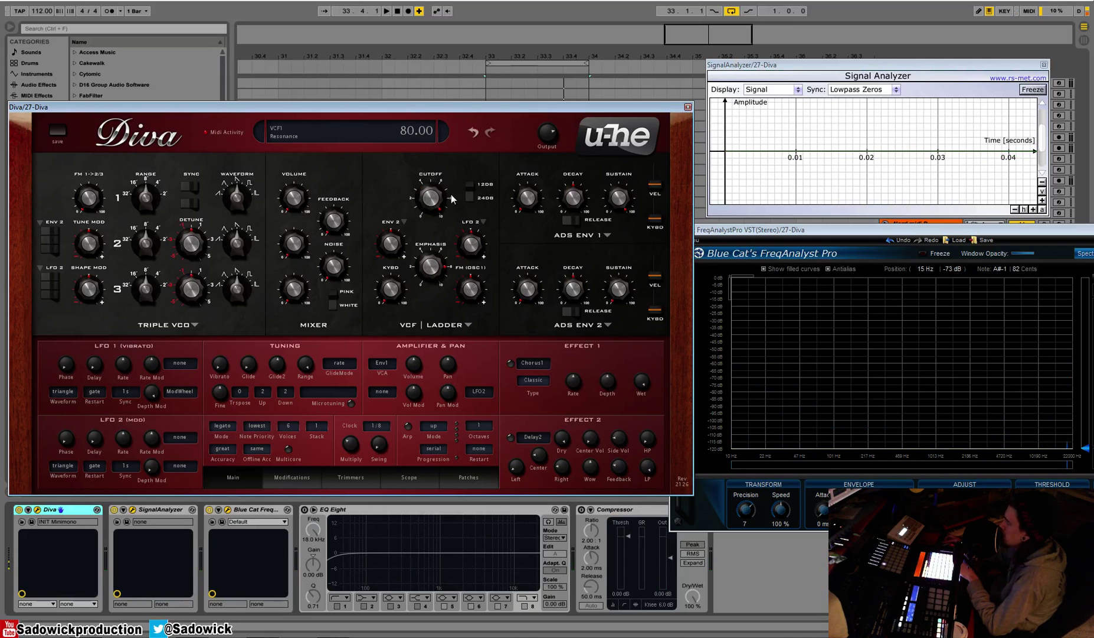
{"action": "left_click_drag", "start_coordinate": [436, 198], "coordinate": [437, 212]}
{"action": "left_click_drag", "start_coordinate": [431, 272], "coordinate": [434, 198]}
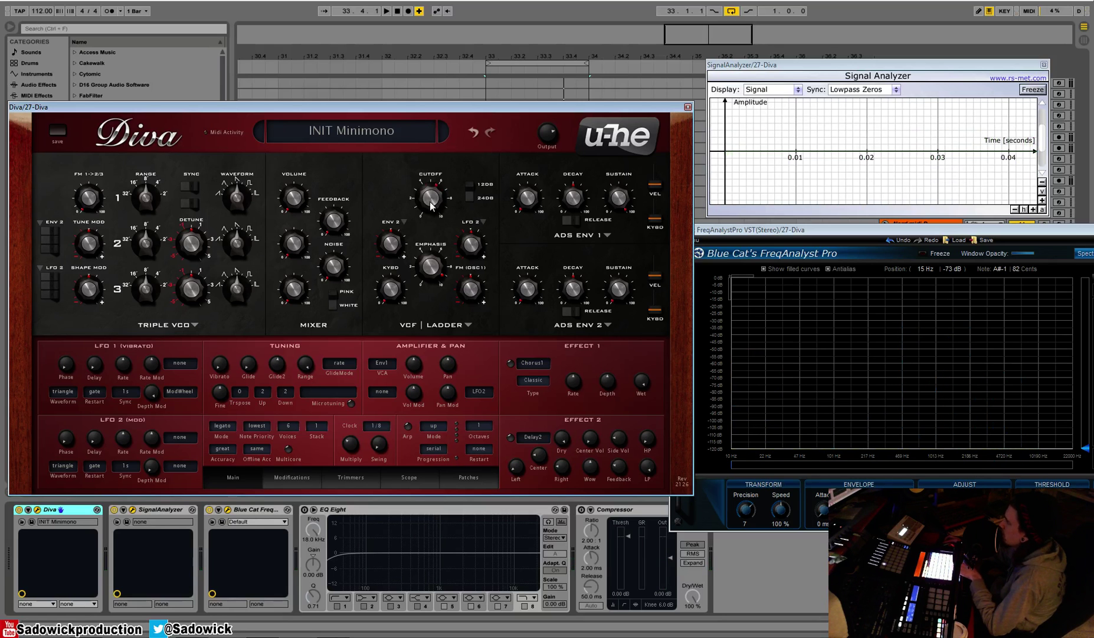
{"action": "scroll", "coordinate": [431, 208], "scroll_direction": "down", "scroll_amount": 5}
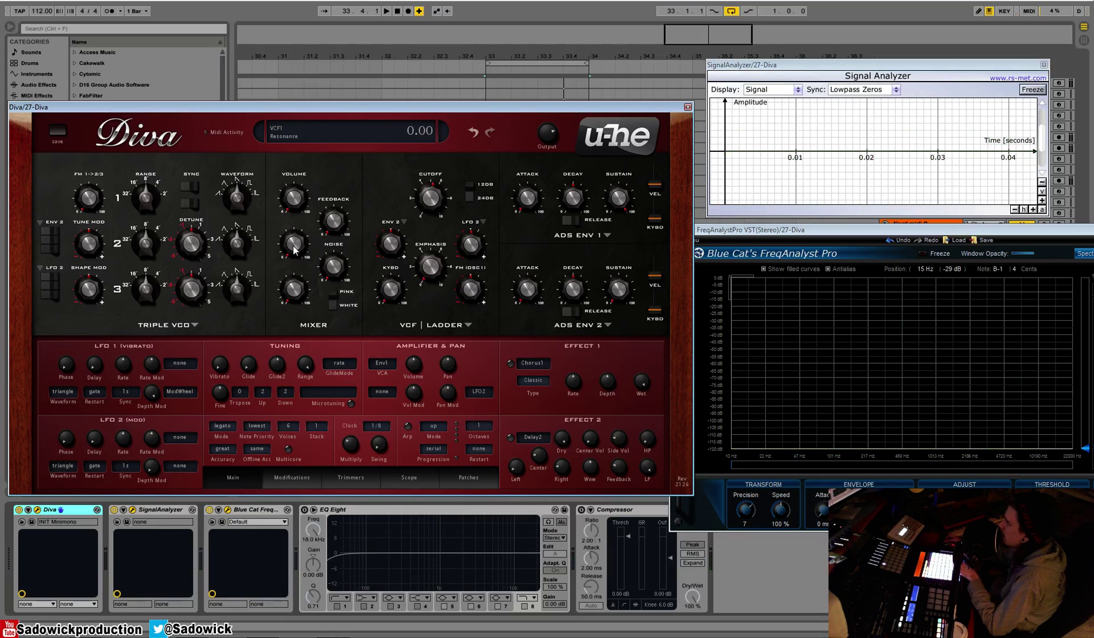
Raise the mixer's noise volume to 75 and compare the ladder filter's 12 dB and 24 dB slopes while moving the cutoff
{"action": "left_click_drag", "start_coordinate": [431, 204], "coordinate": [434, 235]}
{"action": "left_click_drag", "start_coordinate": [334, 266], "coordinate": [344, 304]}
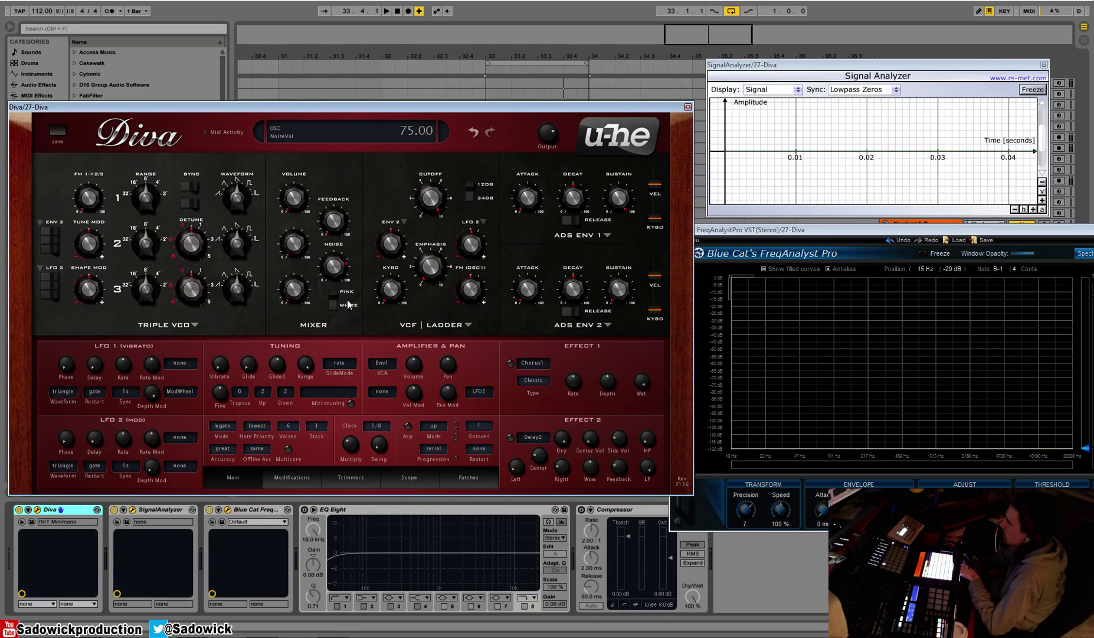
{"action": "left_click", "coordinate": [471, 195]}
{"action": "left_click_drag", "start_coordinate": [437, 199], "coordinate": [438, 271]}
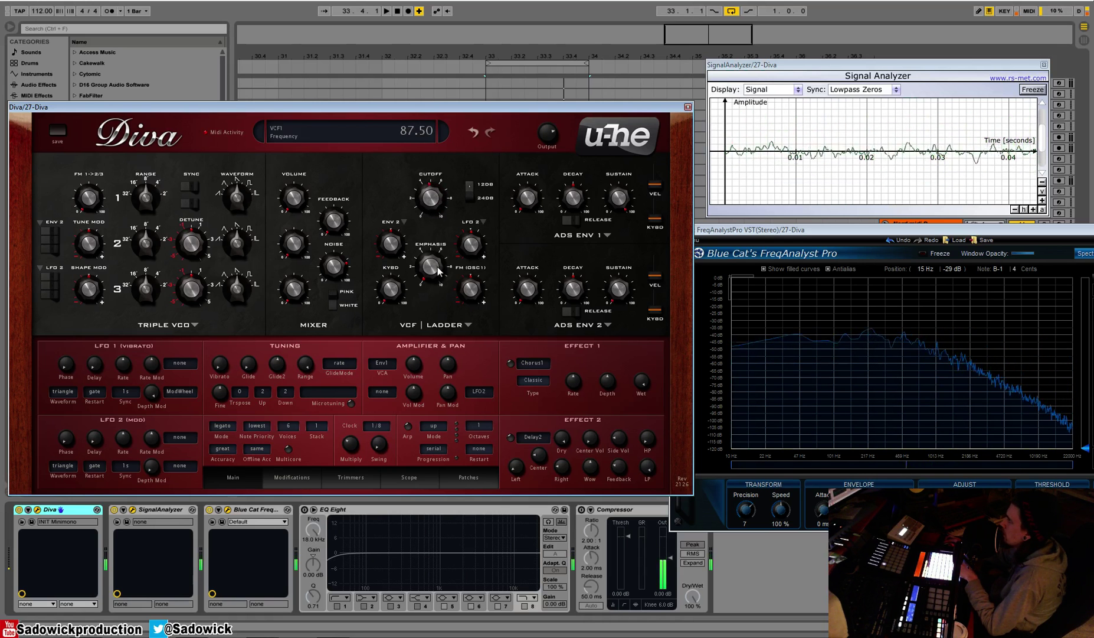
{"action": "left_click", "coordinate": [471, 187]}
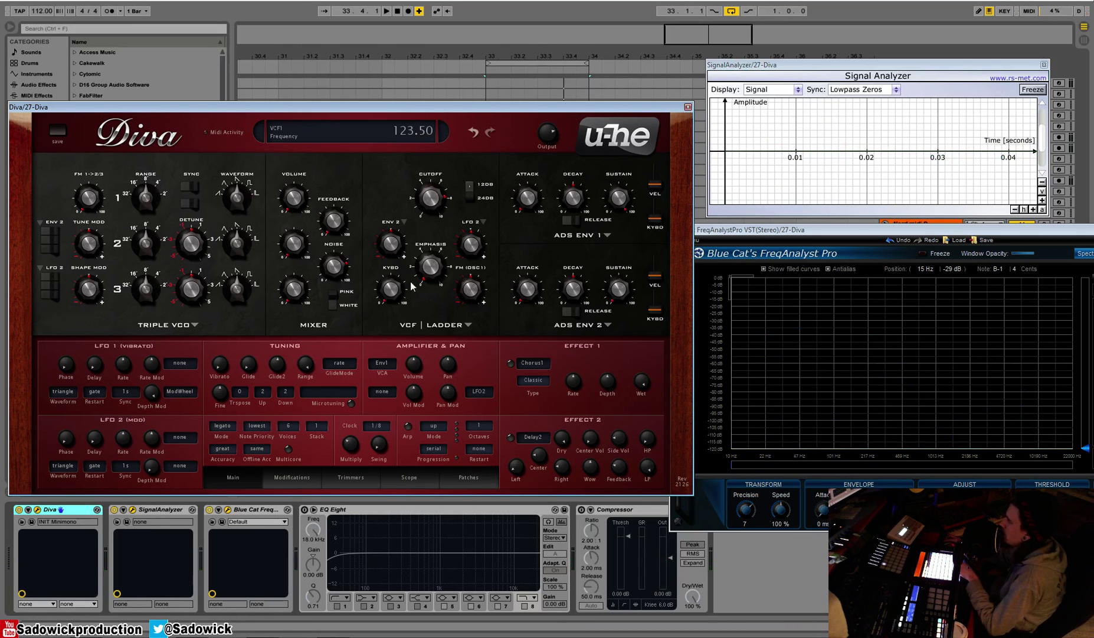
Open the ladder cutoff to 150 and try Env 2 cutoff modulation depths of 38 and -120, with the Env 2 decay at 50
{"action": "left_click_drag", "start_coordinate": [433, 266], "coordinate": [434, 252]}
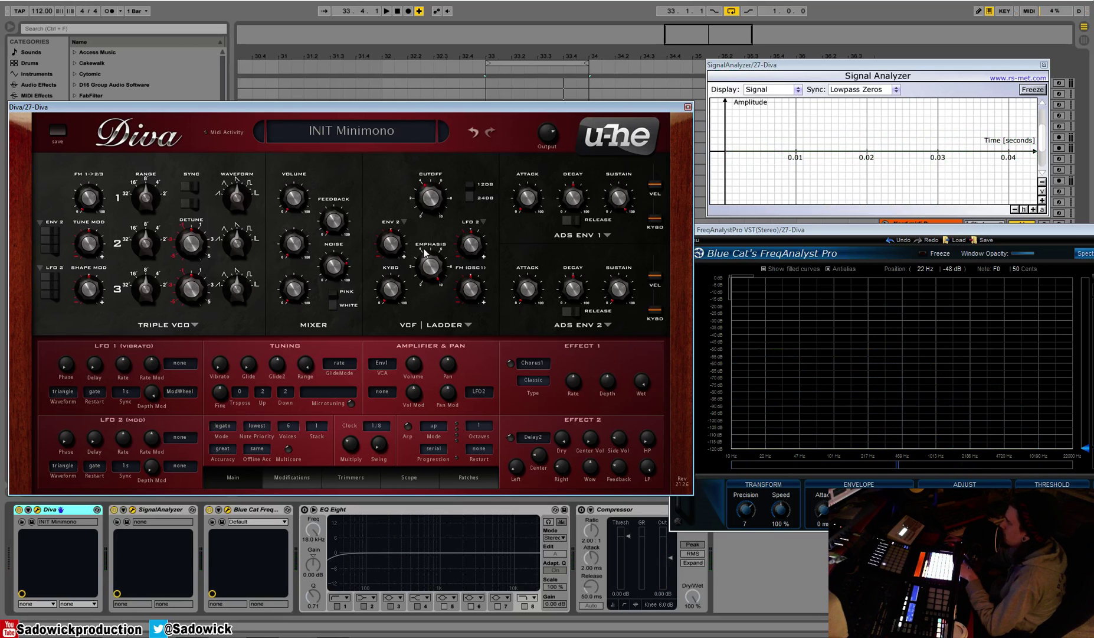
{"action": "left_click_drag", "start_coordinate": [430, 198], "coordinate": [444, 134]}
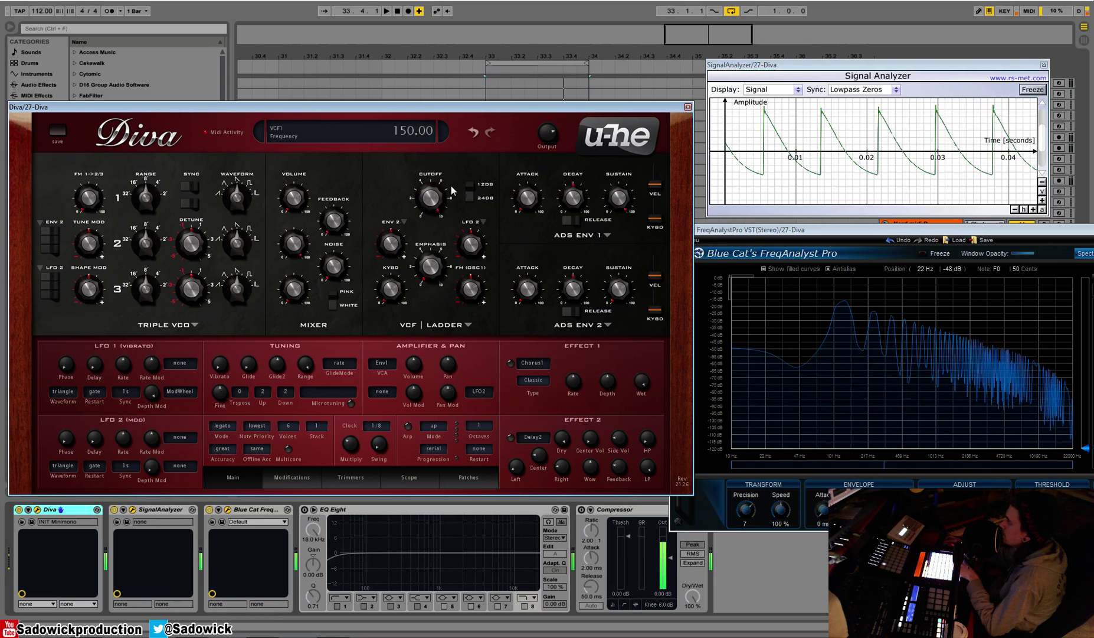
{"action": "mouse_move", "coordinate": [392, 248]}
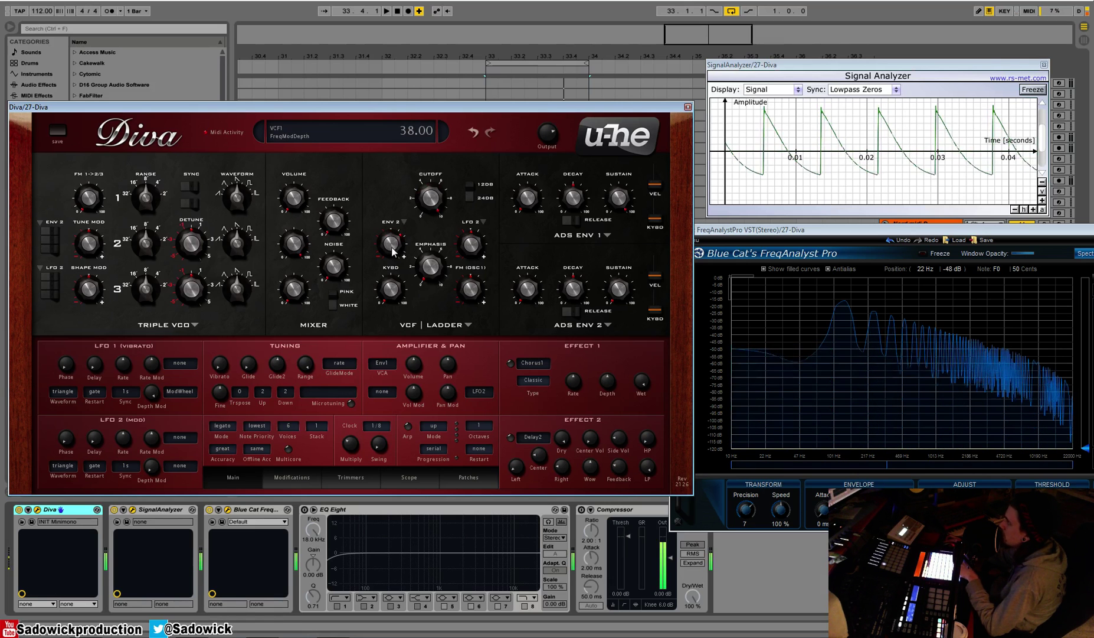
{"action": "mouse_move", "coordinate": [570, 298]}
{"action": "left_click_drag", "start_coordinate": [391, 243], "coordinate": [397, 253]}
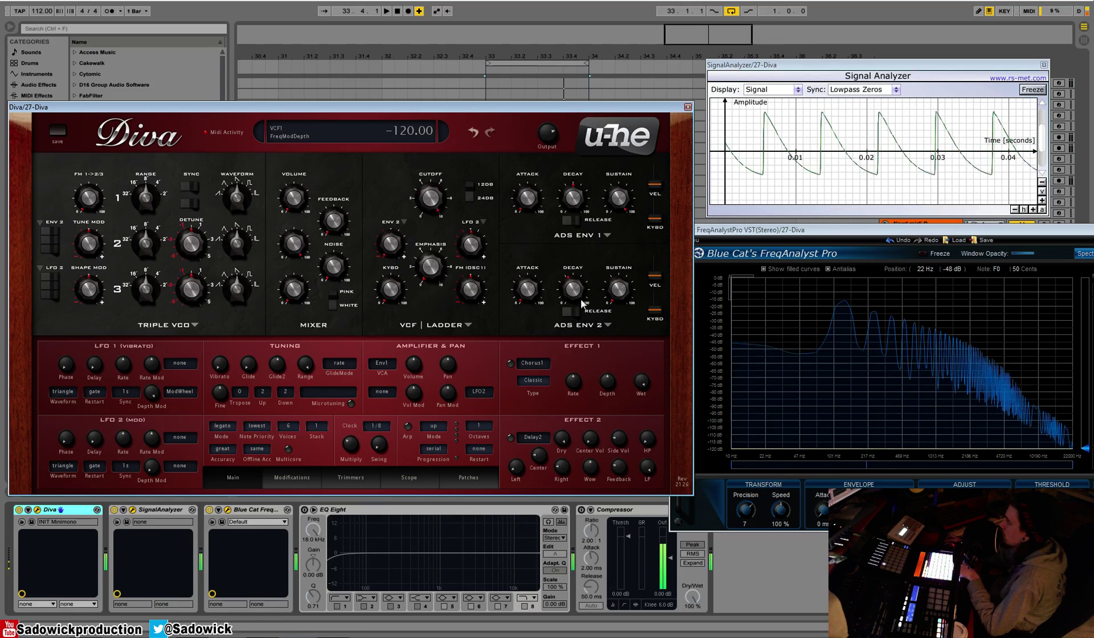
{"action": "left_click_drag", "start_coordinate": [586, 301], "coordinate": [586, 298]}
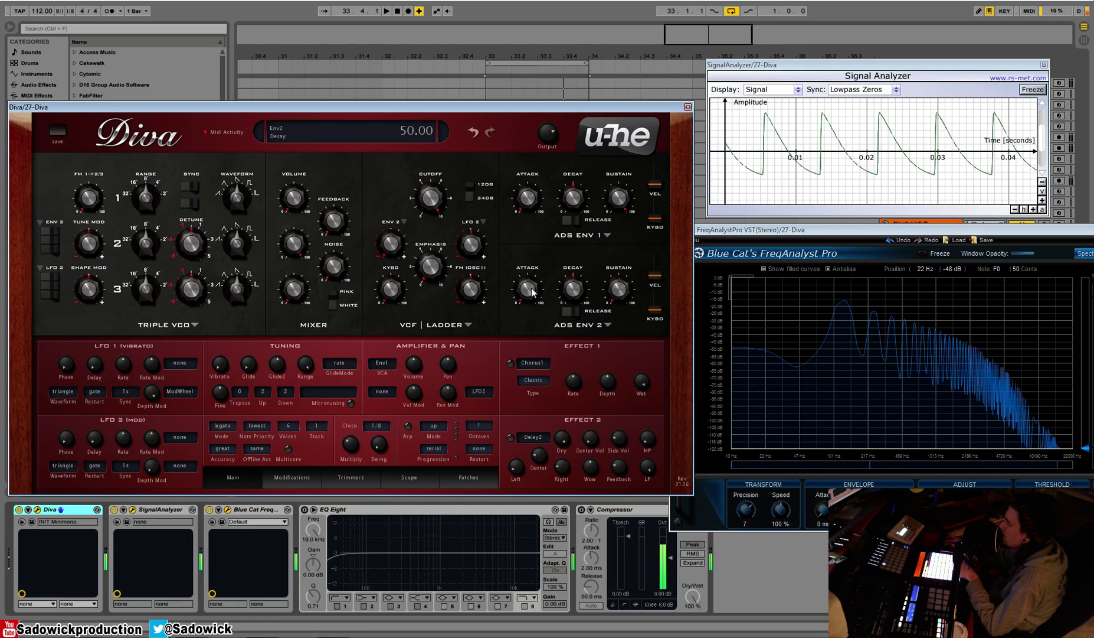
{"action": "left_click_drag", "start_coordinate": [391, 244], "coordinate": [538, 271]}
Modulate the ladder cutoff with LFO 2 at depth 66 and rate 2.30, and lower the cutoff to 67
{"action": "left_click_drag", "start_coordinate": [472, 239], "coordinate": [481, 231]}
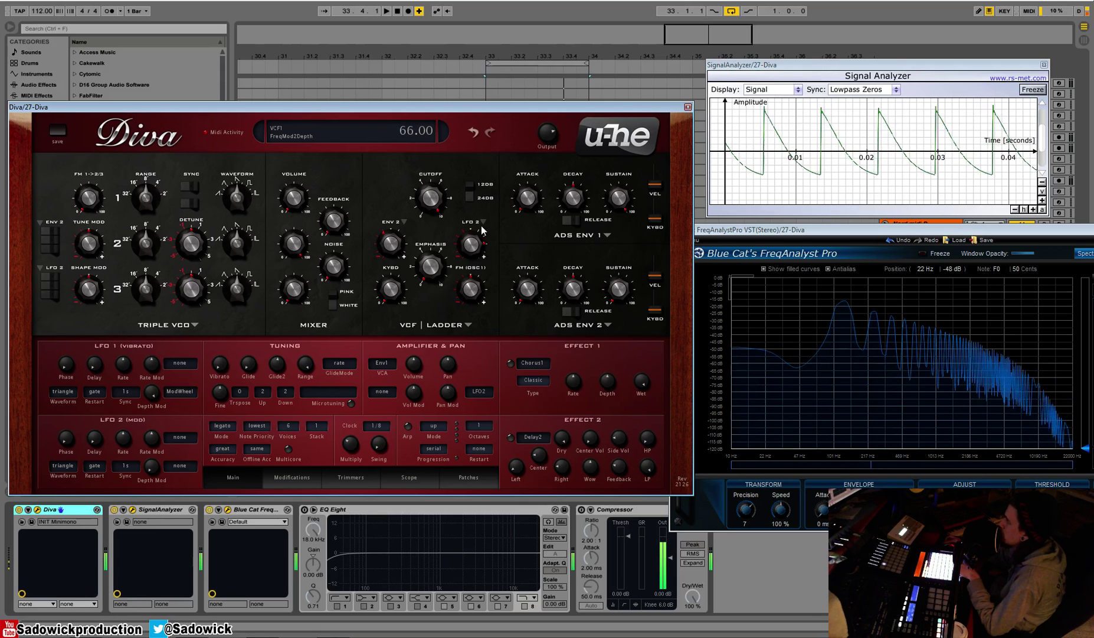
{"action": "left_click_drag", "start_coordinate": [123, 437], "coordinate": [124, 413]}
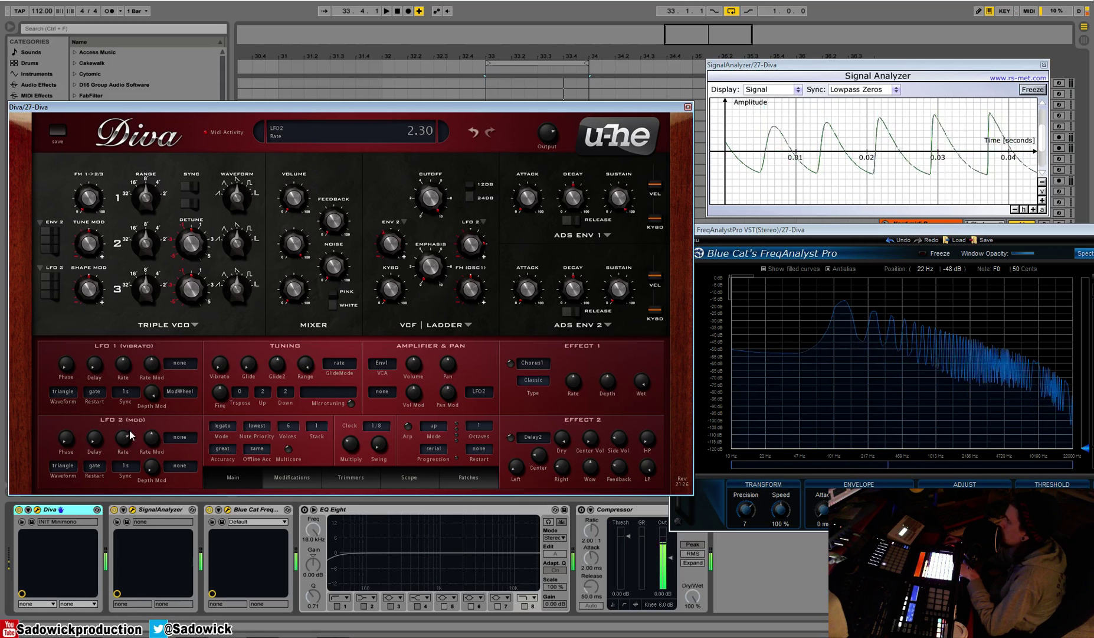
{"action": "left_click_drag", "start_coordinate": [430, 197], "coordinate": [425, 297]}
Set both cutoff modulation sources of the ladder filter to none
{"action": "left_click", "coordinate": [484, 222]}
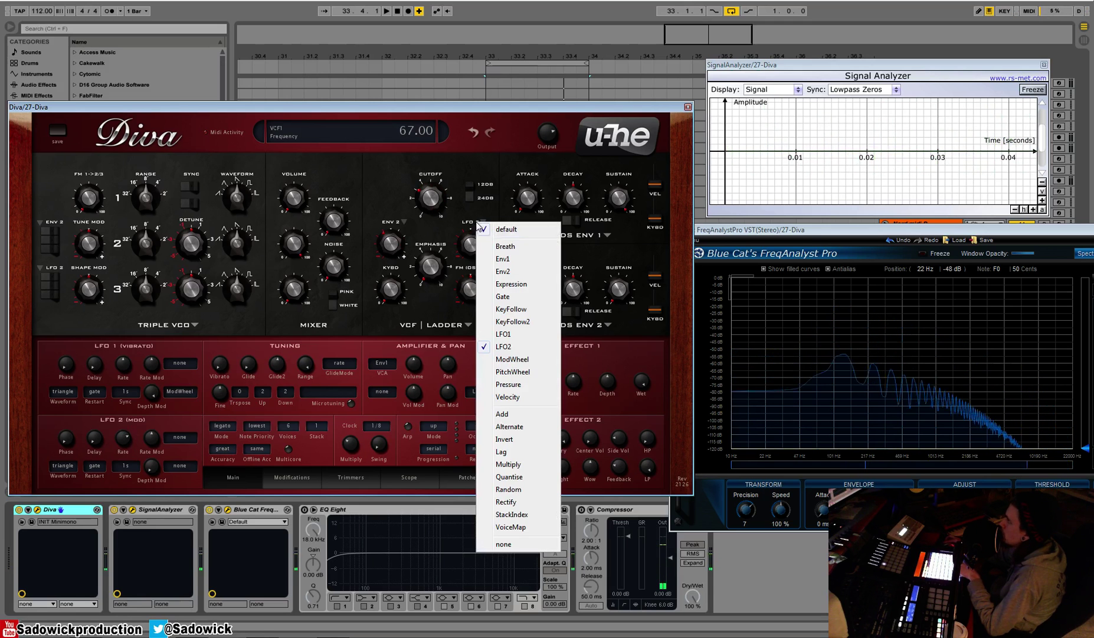
{"action": "left_click", "coordinate": [503, 544]}
{"action": "left_click", "coordinate": [394, 225]}
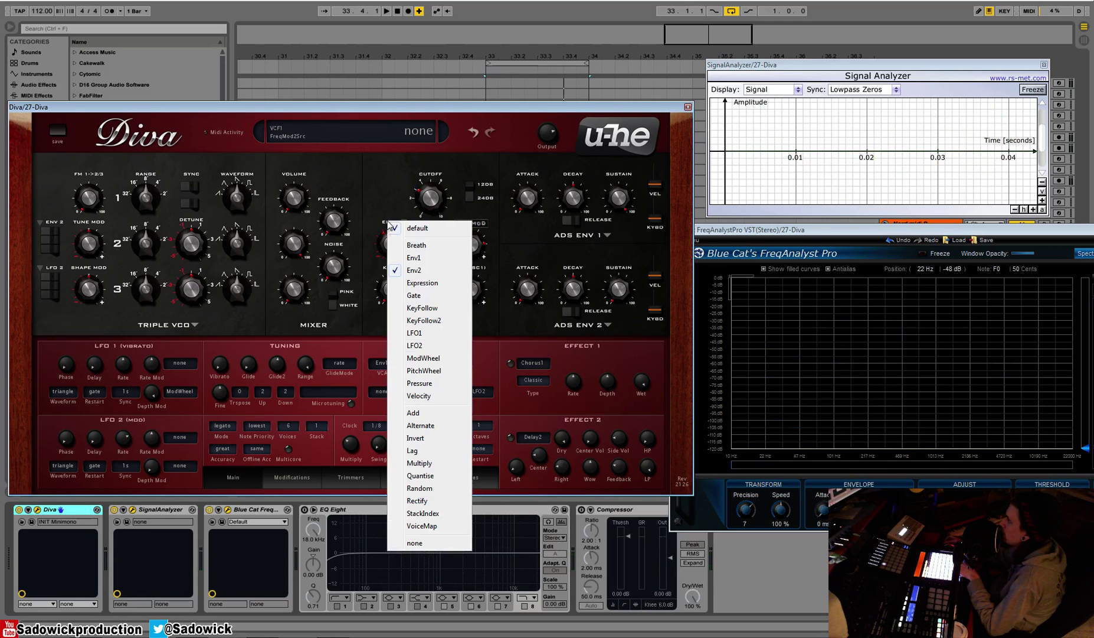
{"action": "left_click", "coordinate": [416, 543]}
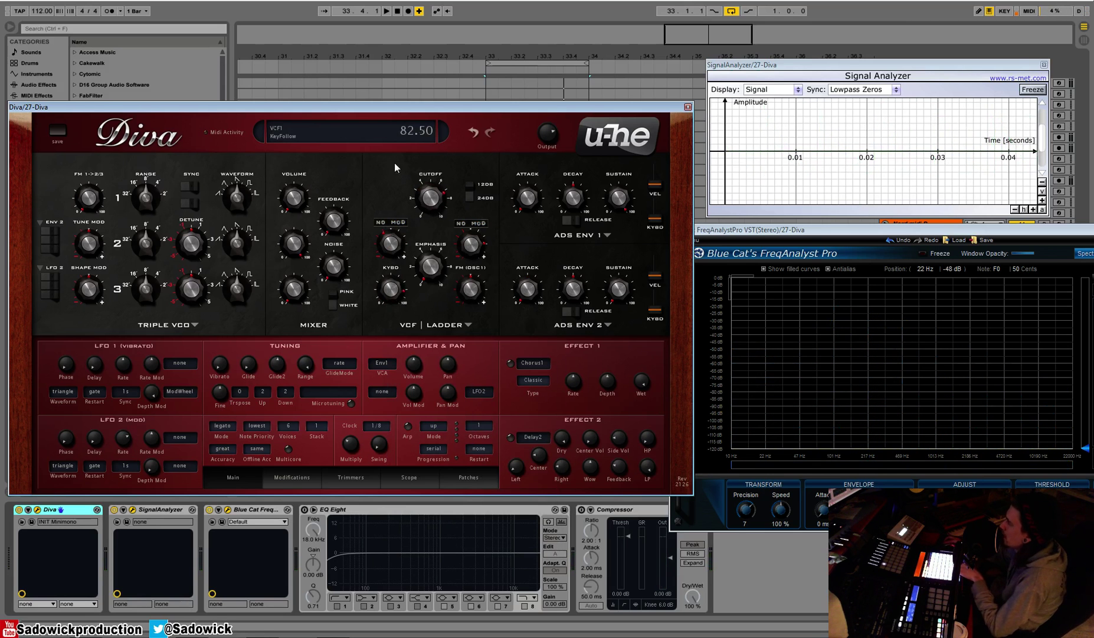
Adjust the ladder filter's keyboard tracking and oscillator 1 FM amount, and set the cutoff to 105
{"action": "left_click", "coordinate": [382, 302]}
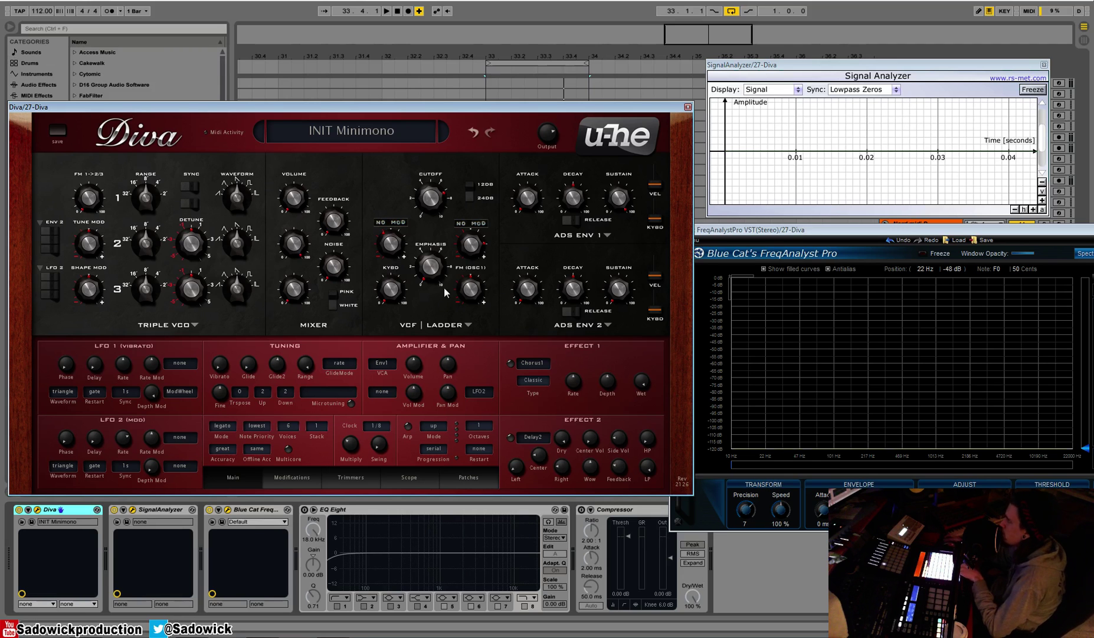
{"action": "mouse_move", "coordinate": [438, 210]}
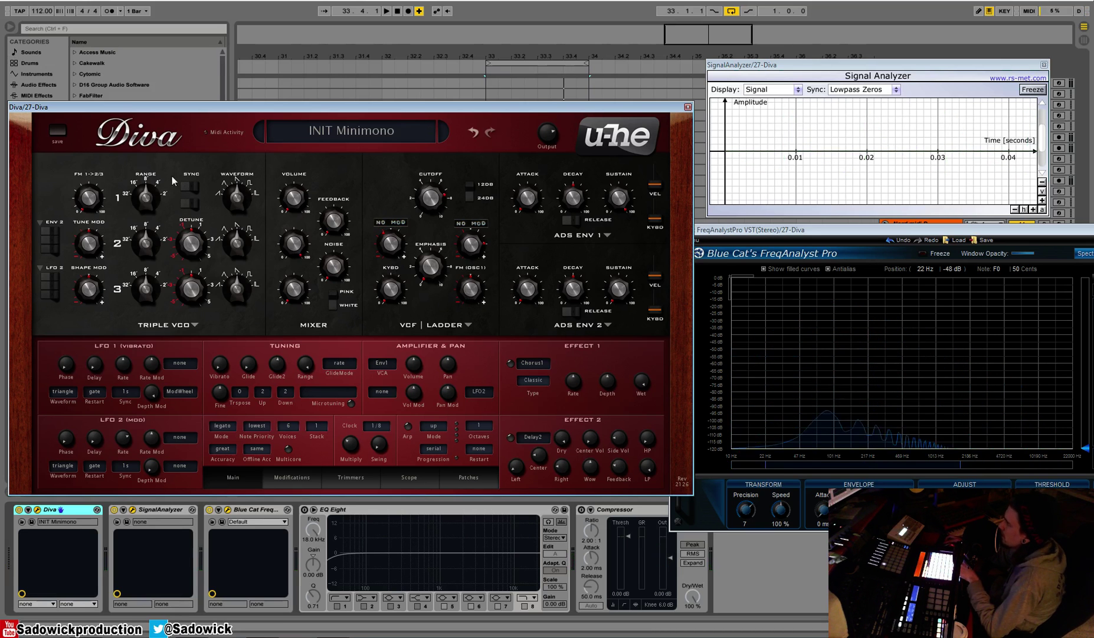
{"action": "left_click", "coordinate": [480, 299]}
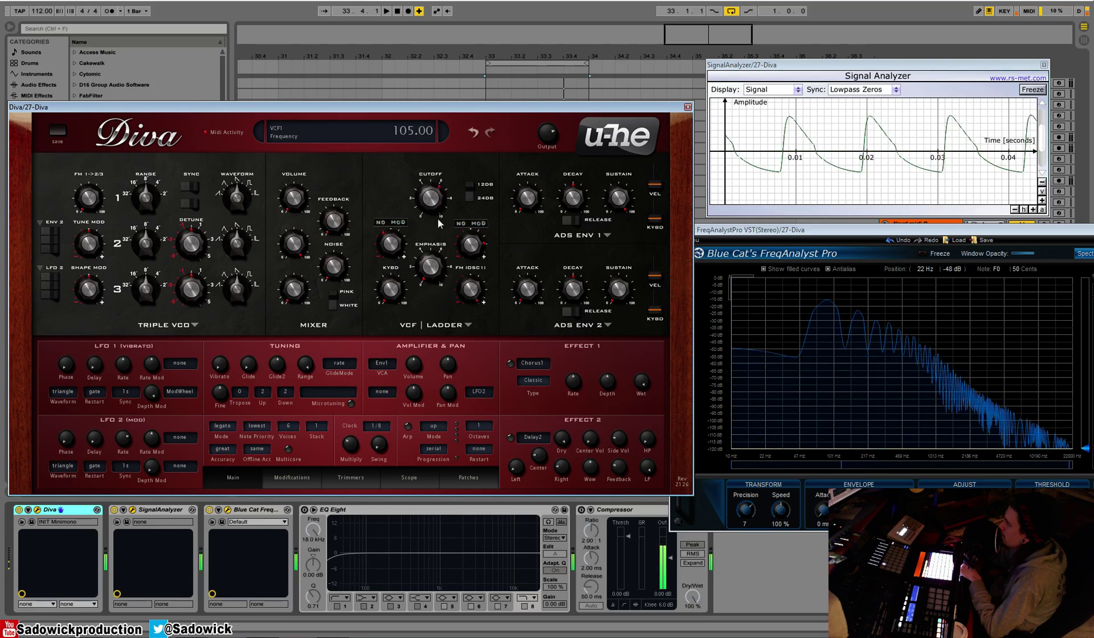
Change oscillator 1's waveform, raise oscillator 2's volume to 100, and adjust the filter emphasis down to 0
{"action": "left_click_drag", "start_coordinate": [427, 271], "coordinate": [424, 207]}
{"action": "left_click_drag", "start_coordinate": [237, 197], "coordinate": [243, 188]}
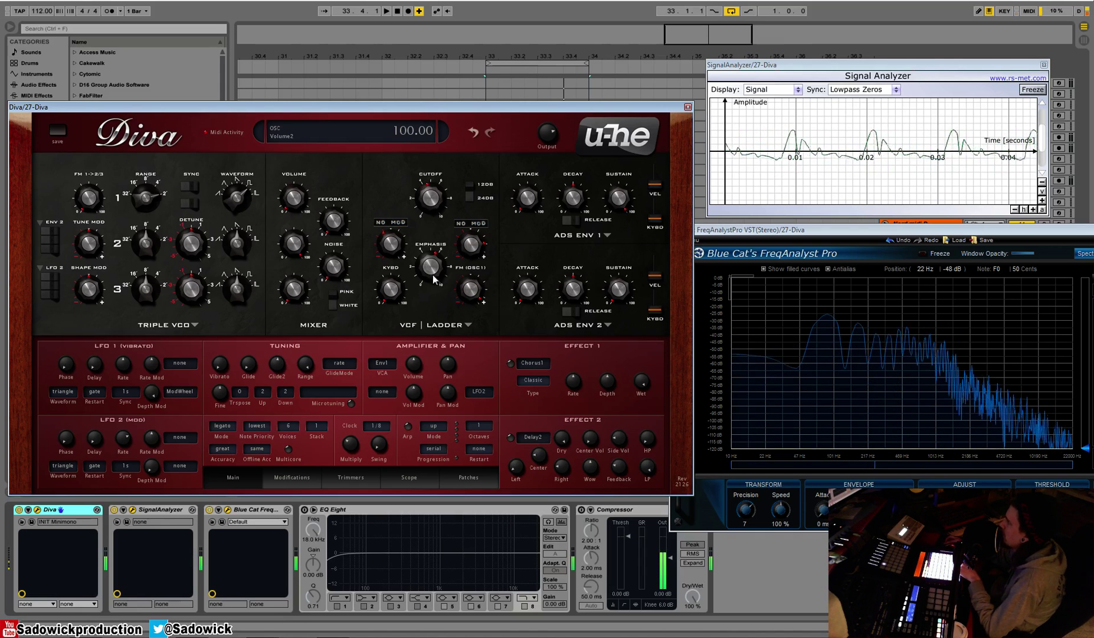
{"action": "left_click_drag", "start_coordinate": [434, 254], "coordinate": [436, 246]}
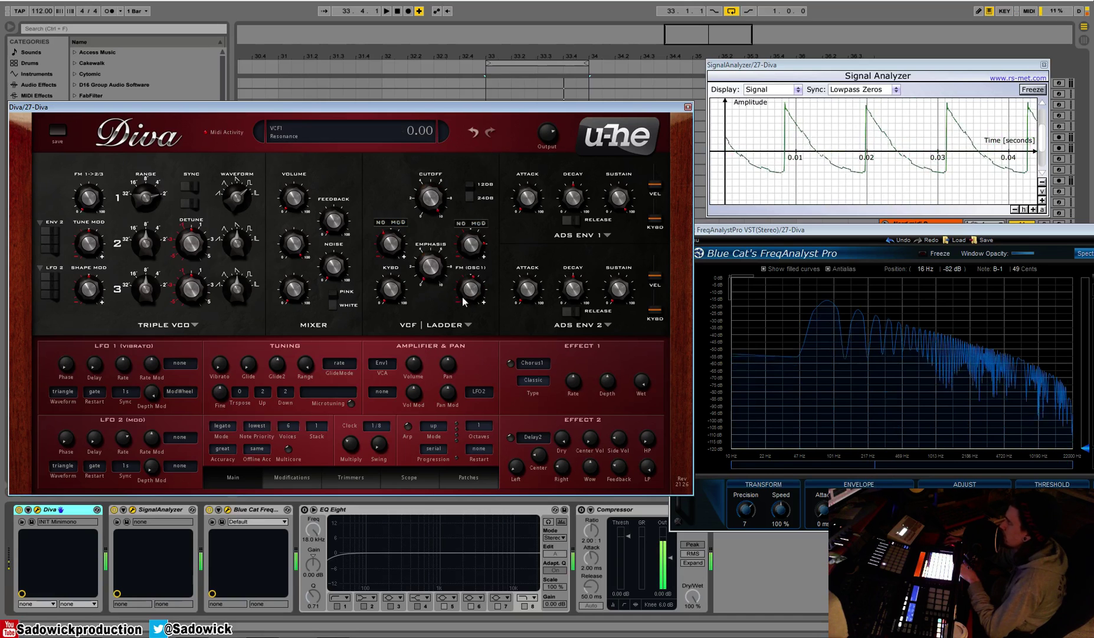
Switch the filter to the Cascade model, enable its 12 dB slope, and set its colour to clean while varying the cutoff
{"action": "left_click", "coordinate": [457, 325]}
{"action": "left_click", "coordinate": [478, 348]}
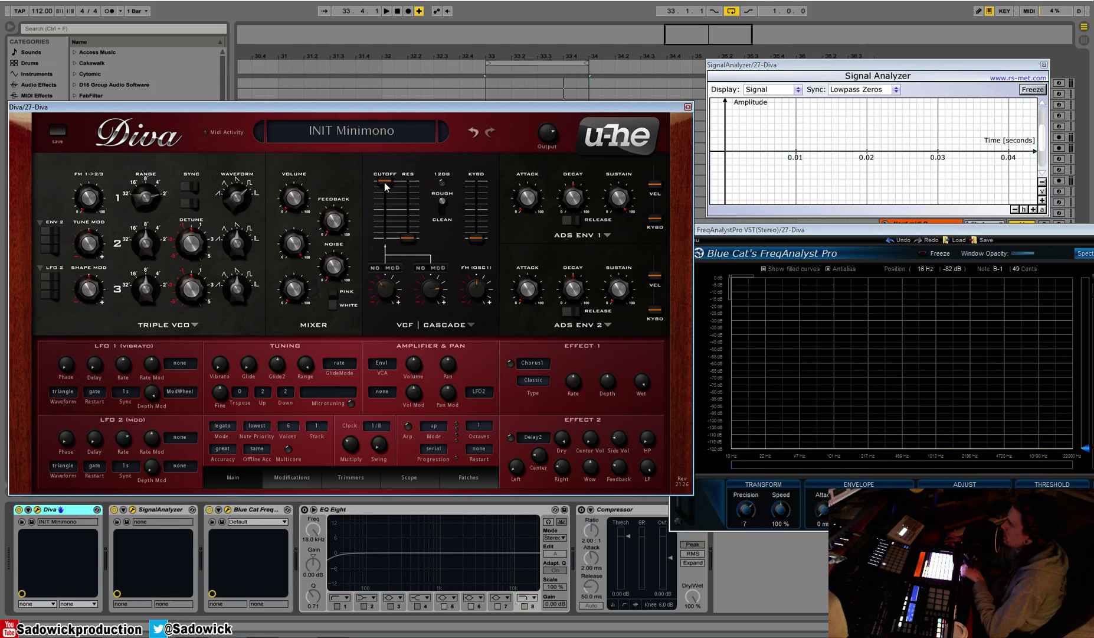
{"action": "left_click", "coordinate": [443, 183]}
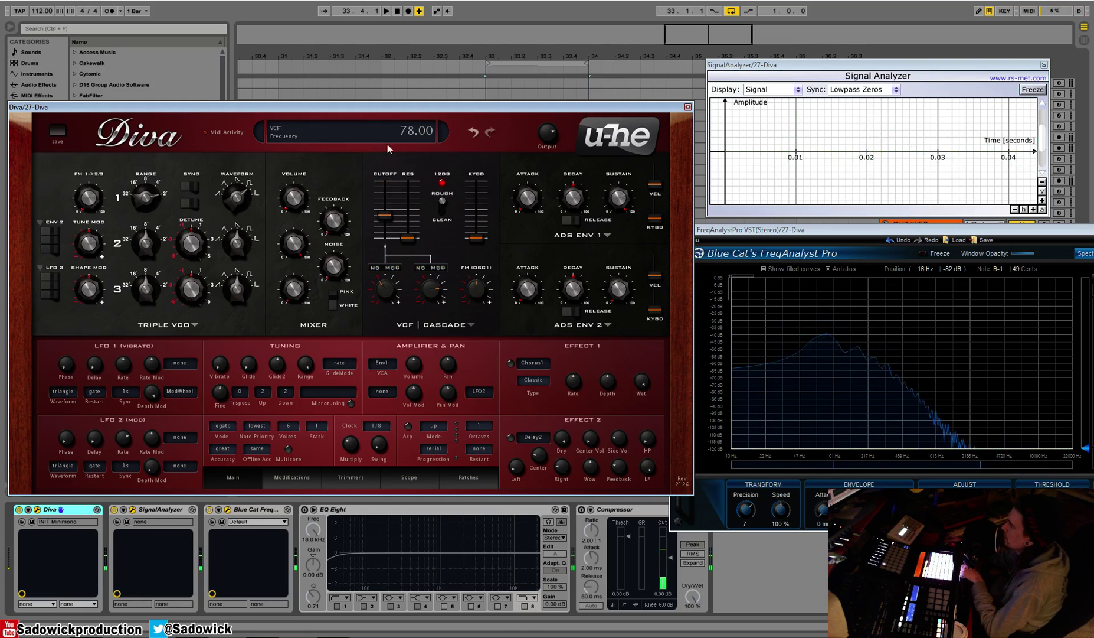
{"action": "left_click_drag", "start_coordinate": [388, 215], "coordinate": [443, 223]}
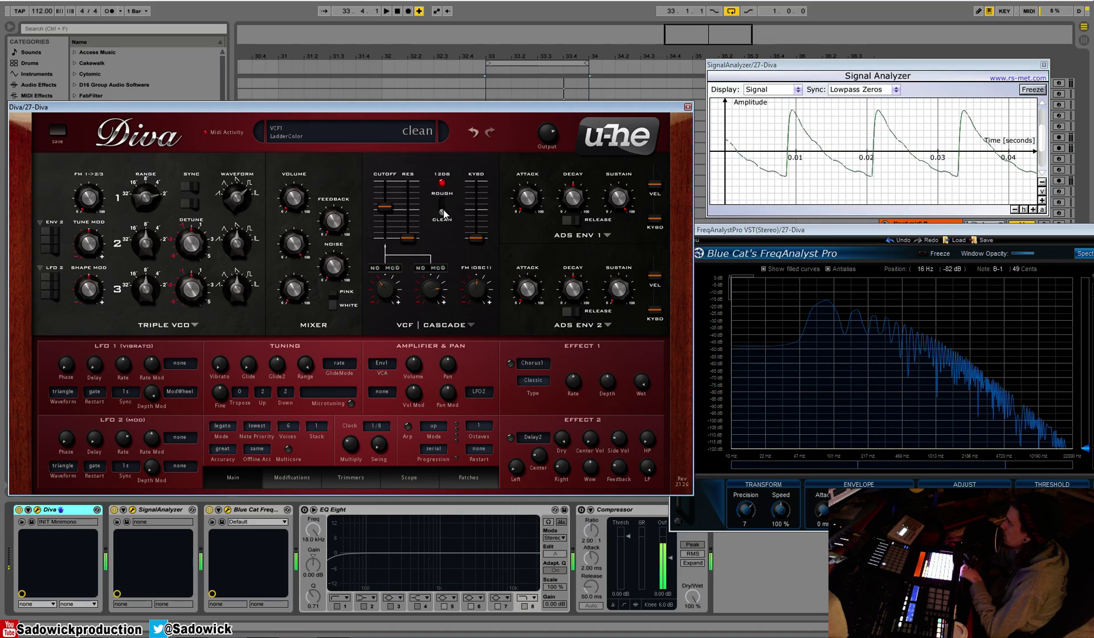
{"action": "mouse_move", "coordinate": [445, 213]}
{"action": "left_mouse_down"}
{"action": "mouse_move", "coordinate": [446, 197]}
{"action": "mouse_move", "coordinate": [443, 224]}
{"action": "left_mouse_up"}
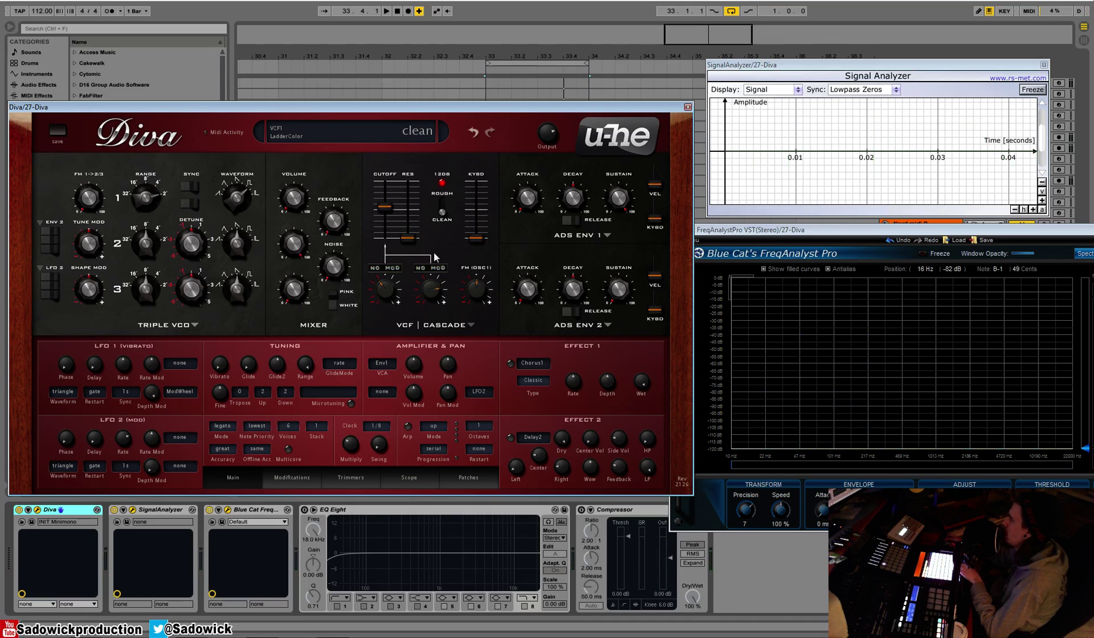
Raise the oscillator FM amount to 100 and sweep the Cascade filter's cutoff with the resonance at 86.5
{"action": "left_click_drag", "start_coordinate": [474, 291], "coordinate": [480, 217]}
{"action": "left_click_drag", "start_coordinate": [237, 198], "coordinate": [144, 273]}
{"action": "left_click_drag", "start_coordinate": [100, 207], "coordinate": [101, 143]}
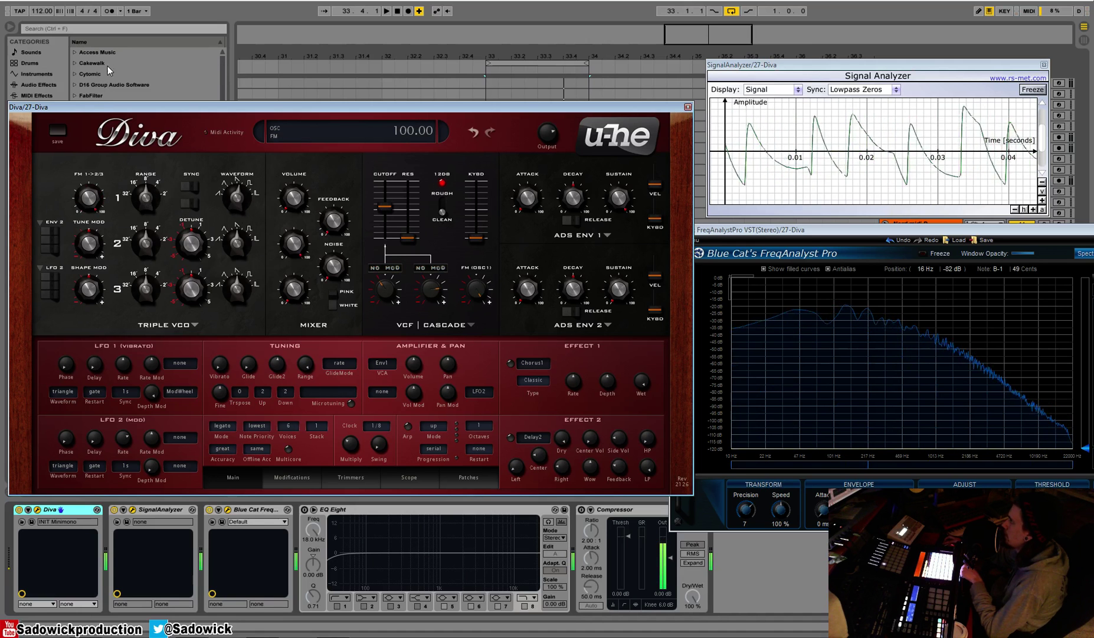
{"action": "left_click_drag", "start_coordinate": [114, 50], "coordinate": [408, 146]}
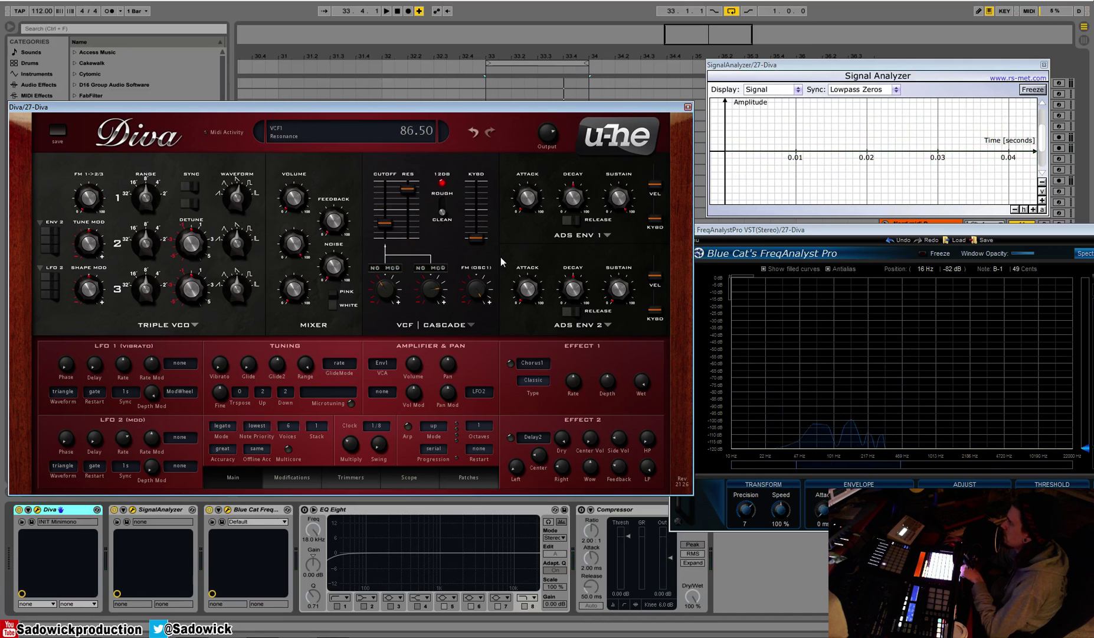
{"action": "mouse_move", "coordinate": [389, 226]}
{"action": "left_mouse_down"}
{"action": "mouse_move", "coordinate": [394, 212]}
{"action": "mouse_move", "coordinate": [406, 220]}
{"action": "mouse_move", "coordinate": [405, 239]}
{"action": "left_mouse_up"}
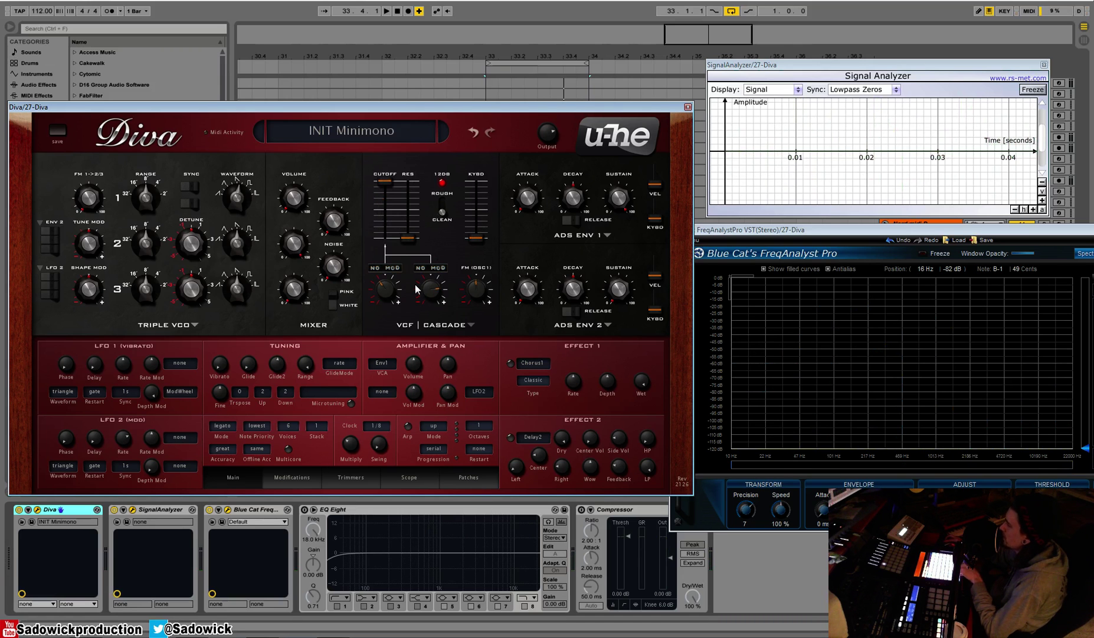
Switch the filter to the Multimode model, lower its cutoff, and compare the LP4, LP2 and HP modes
{"action": "left_click", "coordinate": [433, 328]}
{"action": "left_click", "coordinate": [478, 366]}
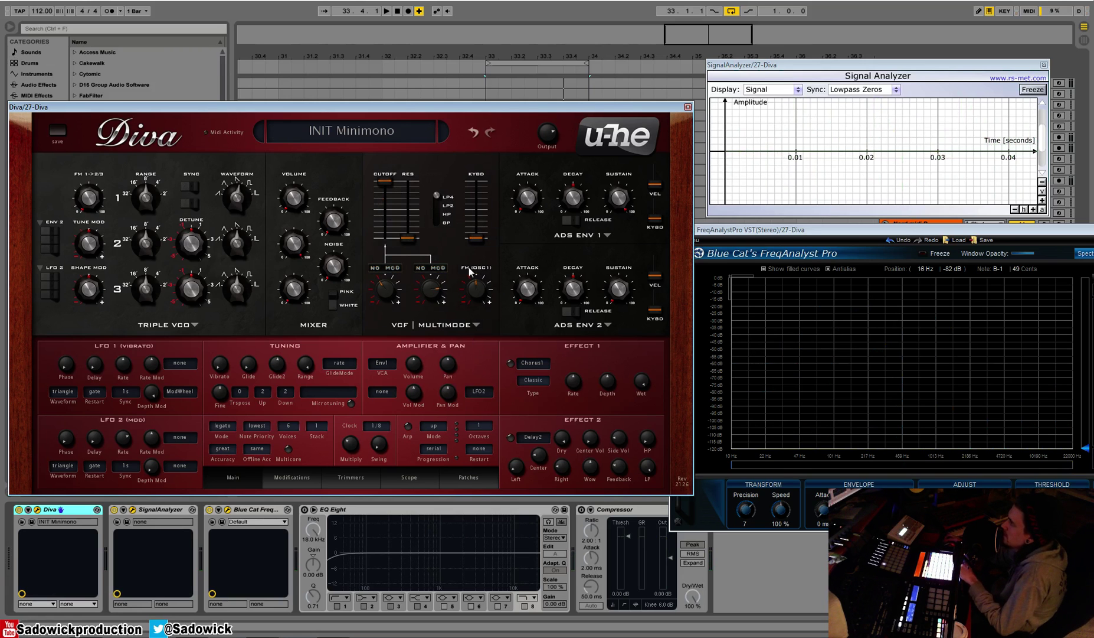
{"action": "left_click", "coordinate": [435, 197]}
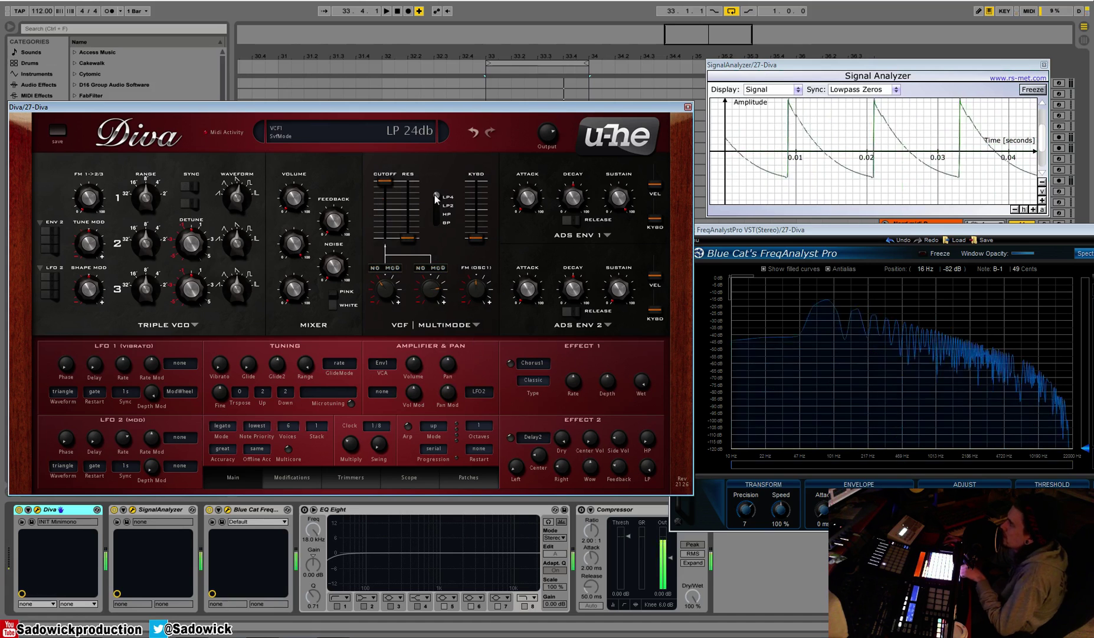
{"action": "left_click", "coordinate": [435, 205]}
{"action": "left_click_drag", "start_coordinate": [384, 183], "coordinate": [422, 215]}
{"action": "left_click", "coordinate": [435, 203]}
{"action": "left_click", "coordinate": [437, 190]}
{"action": "left_click", "coordinate": [437, 208]}
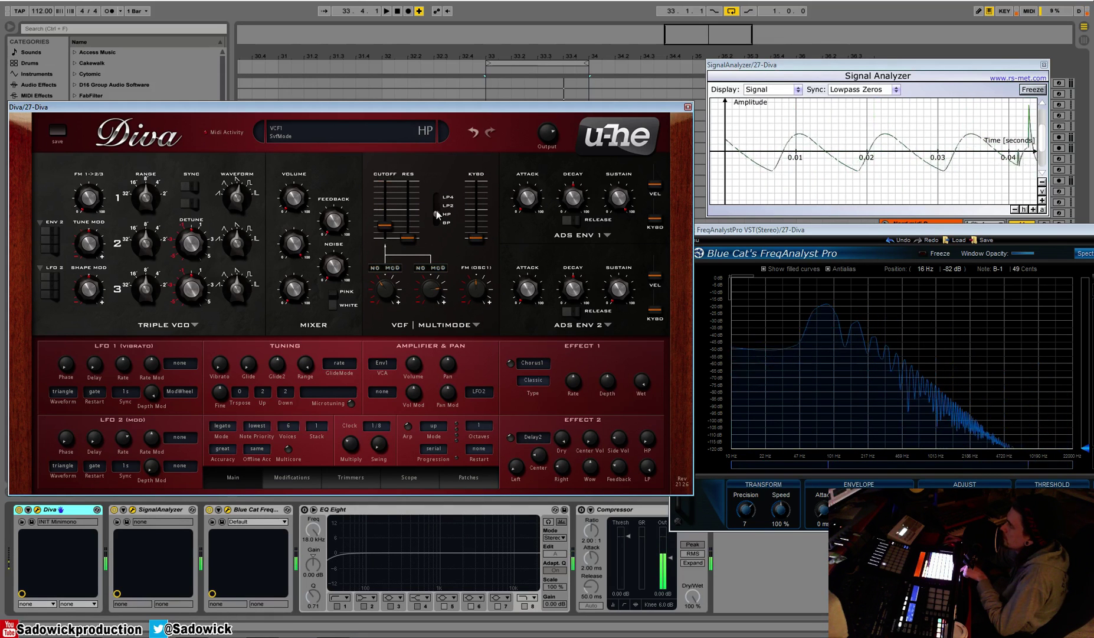
{"action": "left_click", "coordinate": [437, 196]}
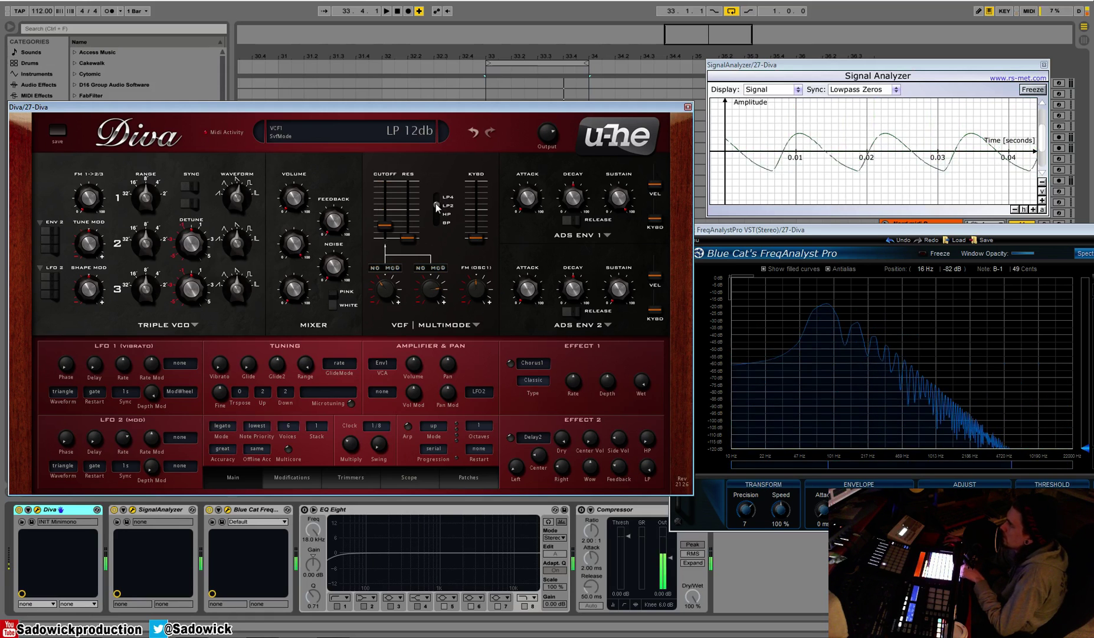
Compare the Multimode filter's modes at a higher cutoff, ending on LP2 with the cutoff at 150
{"action": "left_click_drag", "start_coordinate": [386, 227], "coordinate": [386, 207]}
{"action": "left_click", "coordinate": [438, 195]}
{"action": "left_click", "coordinate": [442, 205]}
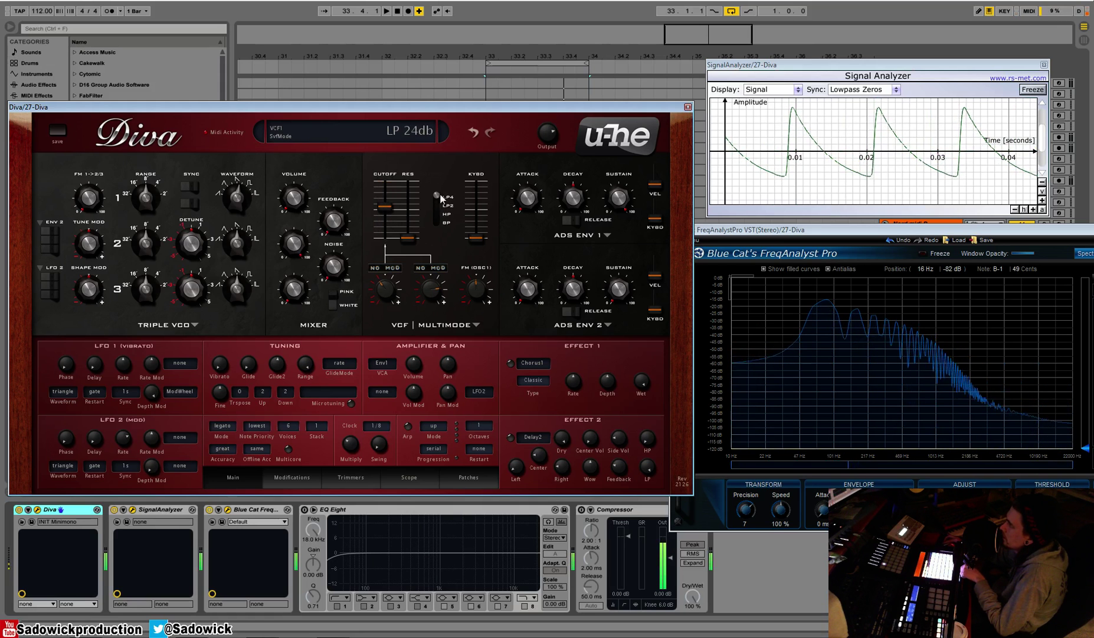
{"action": "left_click", "coordinate": [437, 214]}
{"action": "left_click_drag", "start_coordinate": [381, 207], "coordinate": [390, 140]}
{"action": "left_click", "coordinate": [436, 206]}
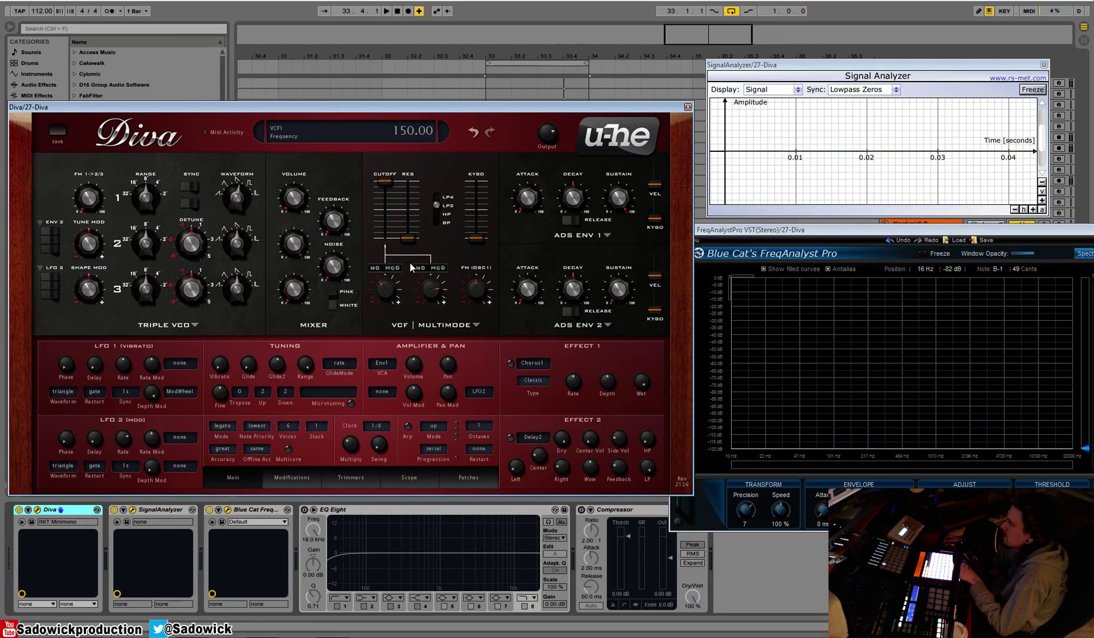
Sweep the Multimode filter's cutoff and resonance in BP mode, ending with the cutoff at 150 and the mode on LP4
{"action": "left_click_drag", "start_coordinate": [410, 243], "coordinate": [373, 148]}
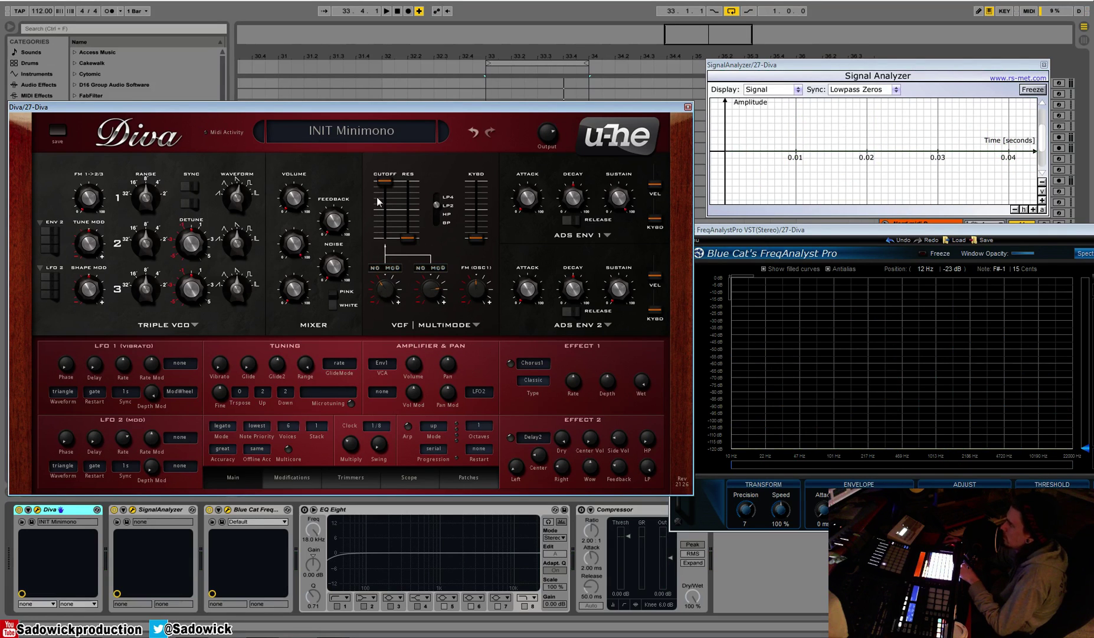
{"action": "left_click_drag", "start_coordinate": [408, 238], "coordinate": [396, 199]}
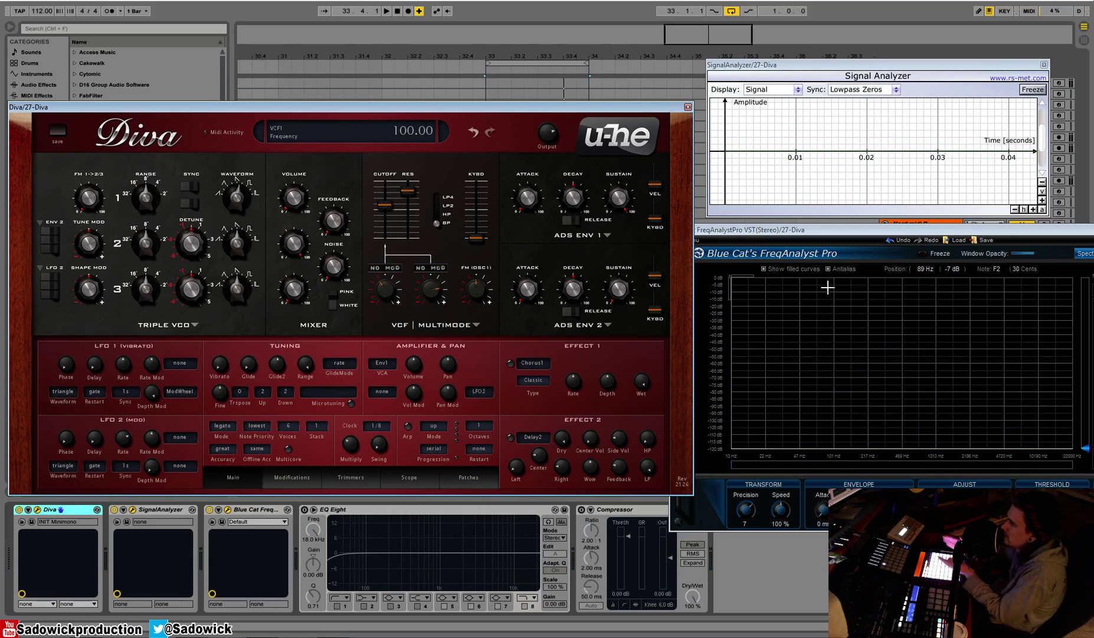
{"action": "left_click_drag", "start_coordinate": [407, 189], "coordinate": [375, 74]}
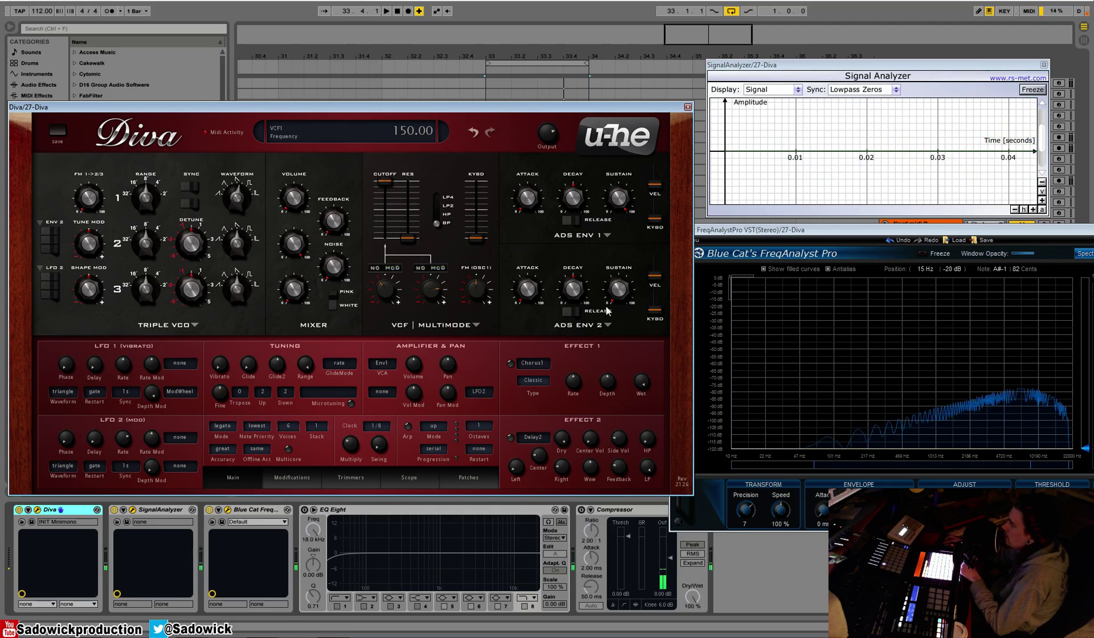
{"action": "left_click", "coordinate": [444, 197]}
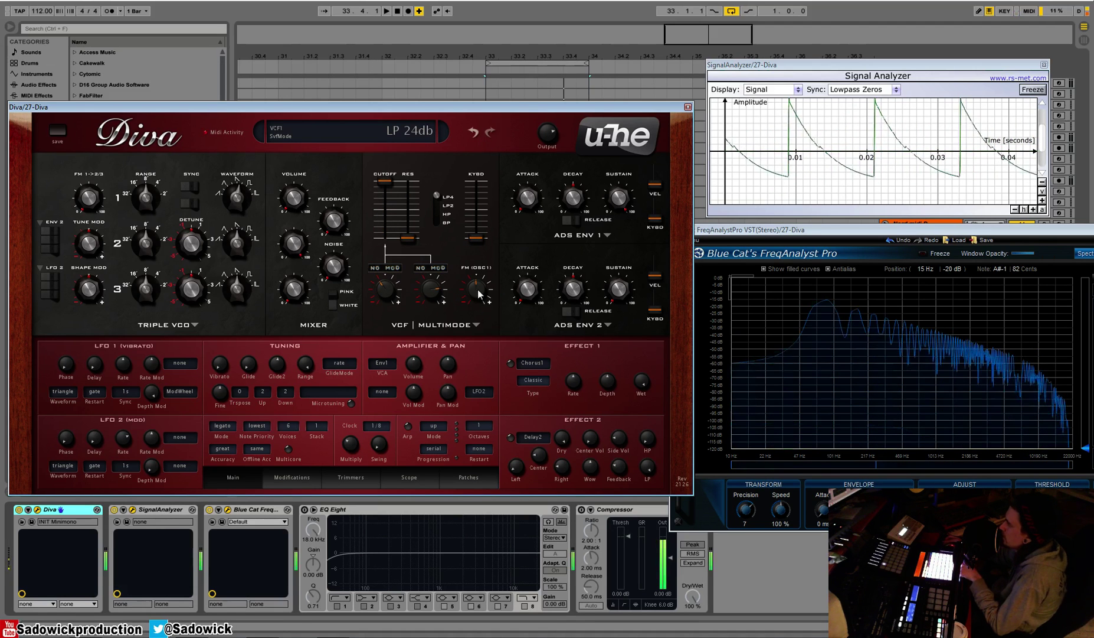
Switch the filter to the BITE model, set its cutoff to 90.5, and raise the filter FM to 24
{"action": "left_click", "coordinate": [476, 325]}
{"action": "left_click", "coordinate": [484, 372]}
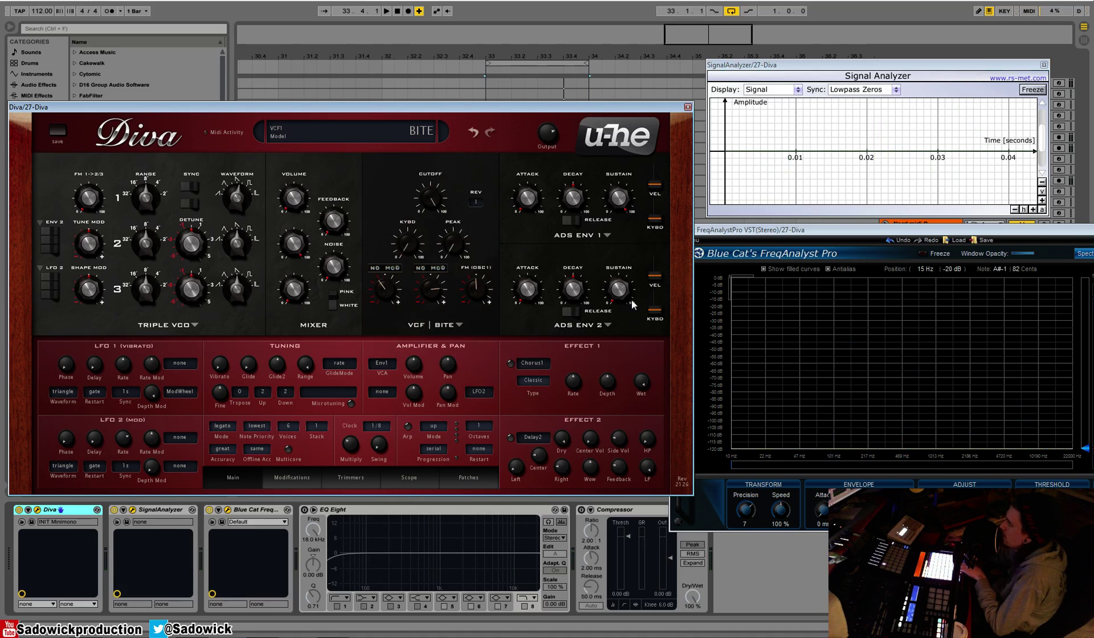
{"action": "mouse_move", "coordinate": [417, 204]}
{"action": "left_mouse_down"}
{"action": "mouse_move", "coordinate": [452, 181]}
{"action": "mouse_move", "coordinate": [425, 231]}
{"action": "mouse_move", "coordinate": [431, 214]}
{"action": "left_mouse_up"}
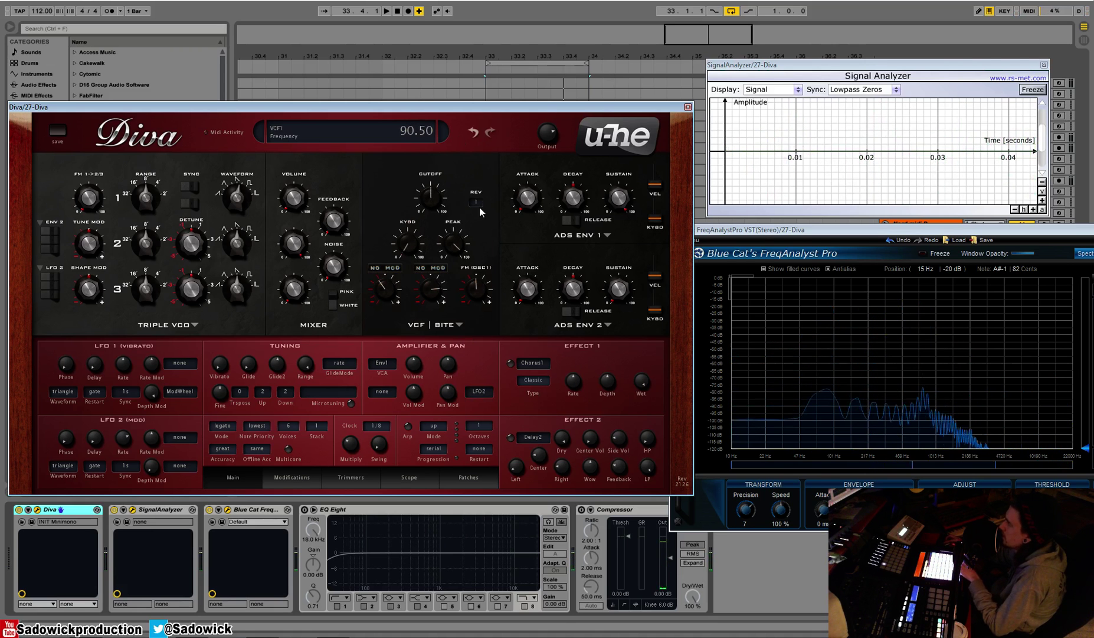
{"action": "left_click_drag", "start_coordinate": [478, 289], "coordinate": [489, 241]}
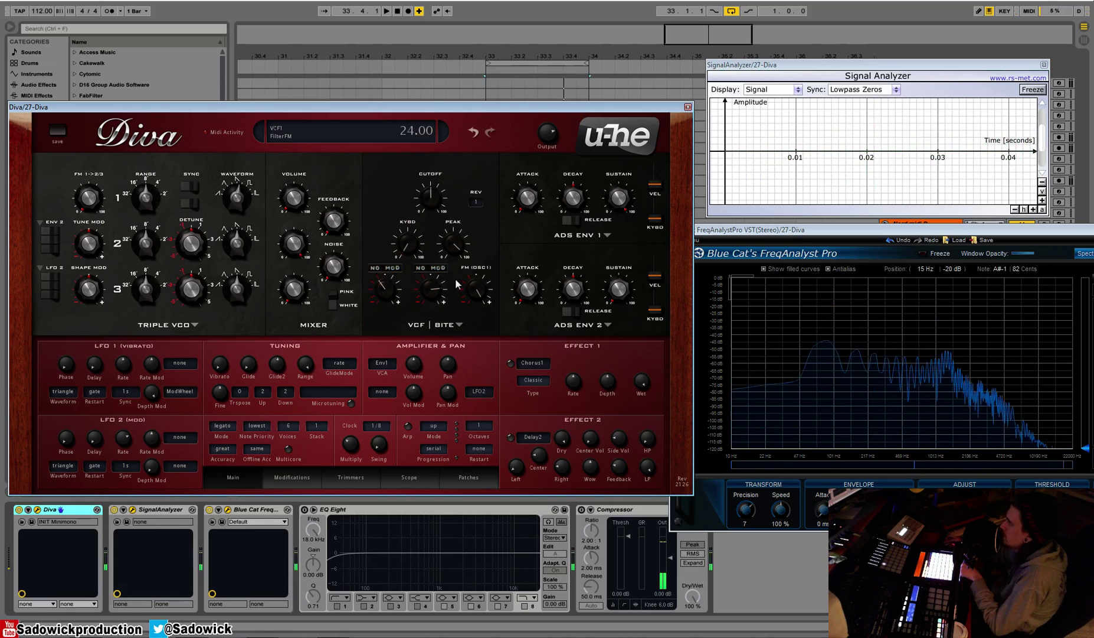
Vary oscillator 1's range and waveform against the BITE filter FM, setting the FM to -0.6 and the waveform shape to 9
{"action": "left_click", "coordinate": [152, 208]}
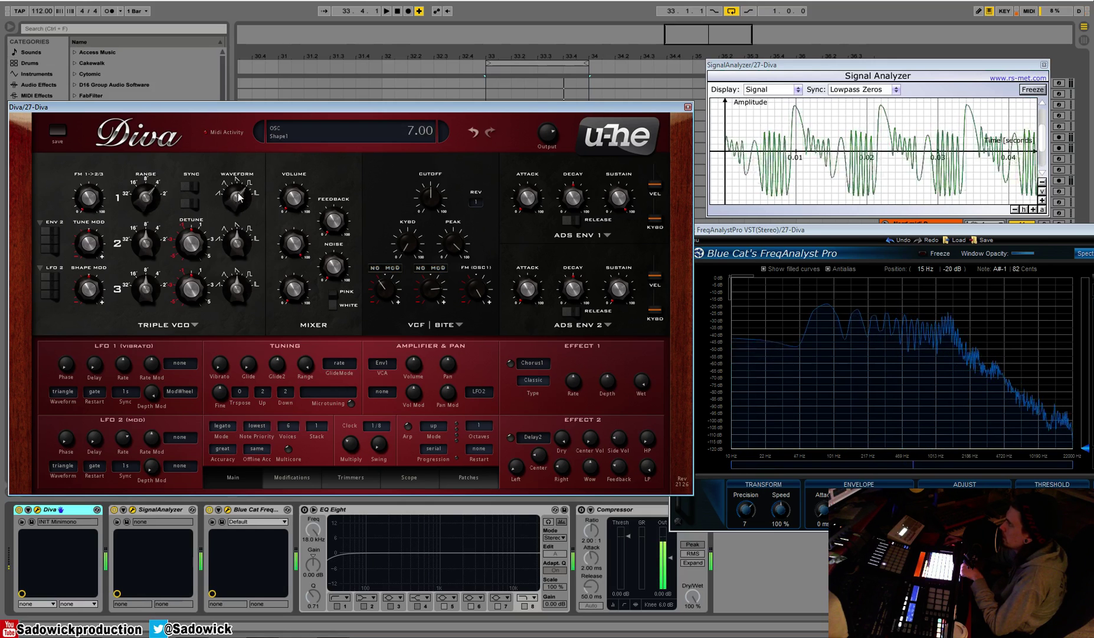
{"action": "left_click_drag", "start_coordinate": [160, 176], "coordinate": [165, 144]}
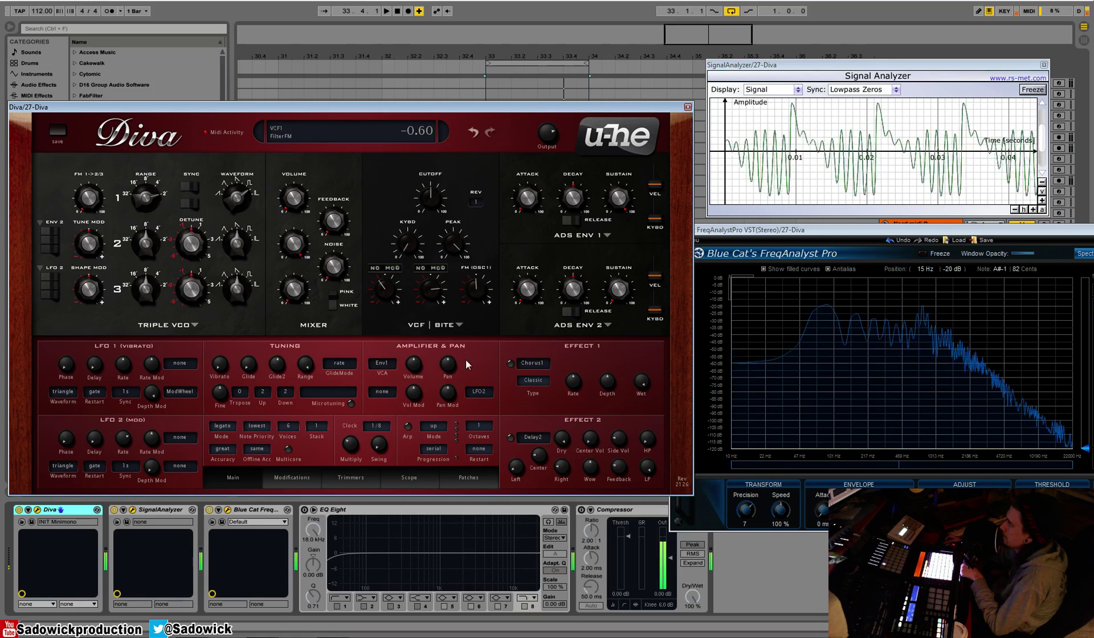
{"action": "left_click_drag", "start_coordinate": [146, 194], "coordinate": [147, 271]}
{"action": "left_click_drag", "start_coordinate": [233, 199], "coordinate": [233, 196]}
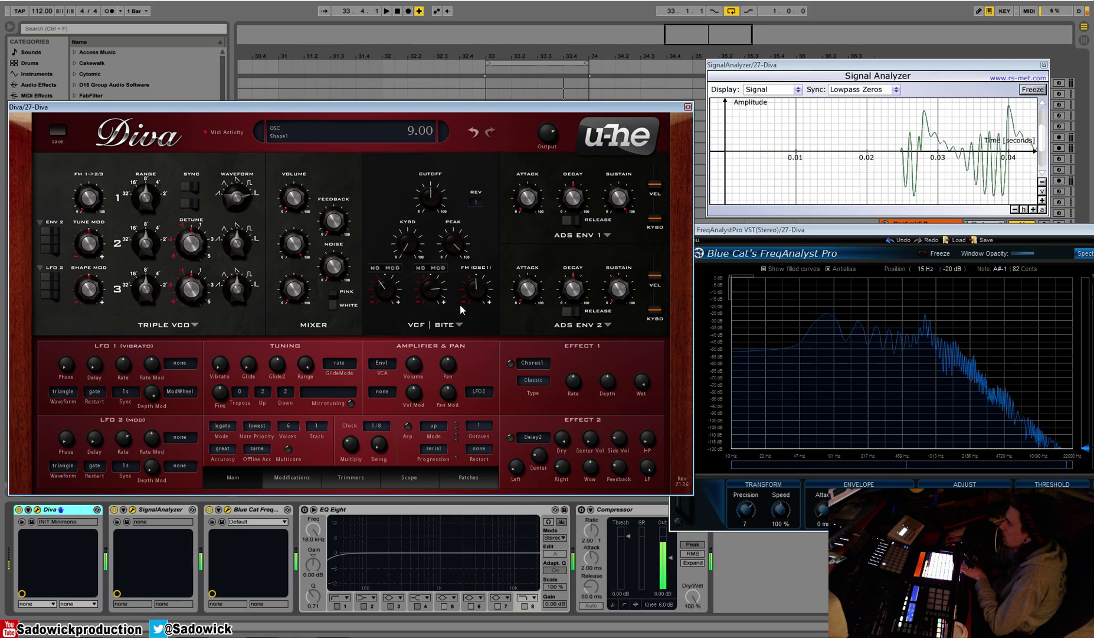
Compare BITE revisions 1 and 2 at a peak of 100 while varying the cutoff, ending on revision 2 with the peak at 0
{"action": "left_click_drag", "start_coordinate": [415, 227], "coordinate": [416, 223]}
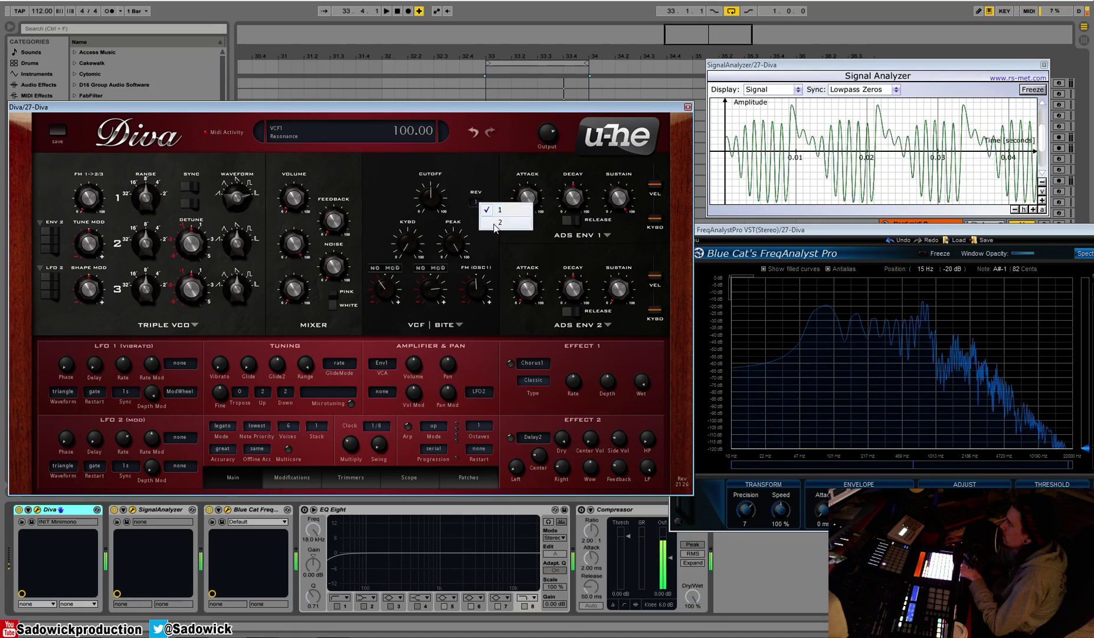
{"action": "left_click", "coordinate": [496, 223]}
{"action": "left_click", "coordinate": [474, 204]}
{"action": "left_click", "coordinate": [496, 212]}
{"action": "left_click_drag", "start_coordinate": [438, 195], "coordinate": [454, 129]}
{"action": "left_click_drag", "start_coordinate": [439, 195], "coordinate": [443, 209]}
{"action": "left_click", "coordinate": [476, 202]}
{"action": "left_click", "coordinate": [503, 221]}
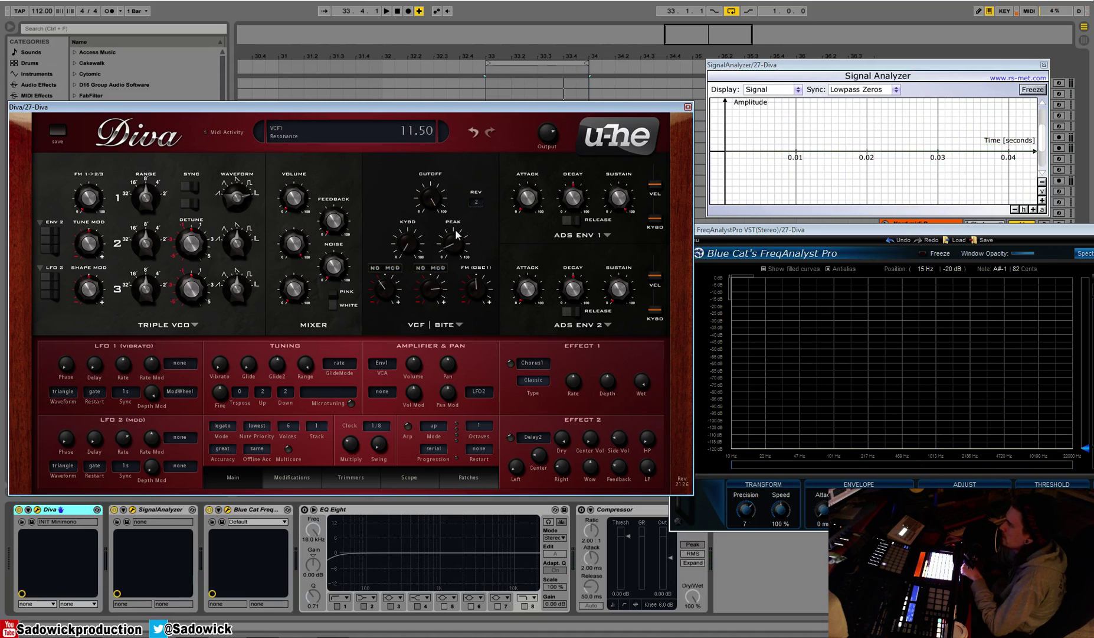
{"action": "left_click_drag", "start_coordinate": [455, 229], "coordinate": [463, 268]}
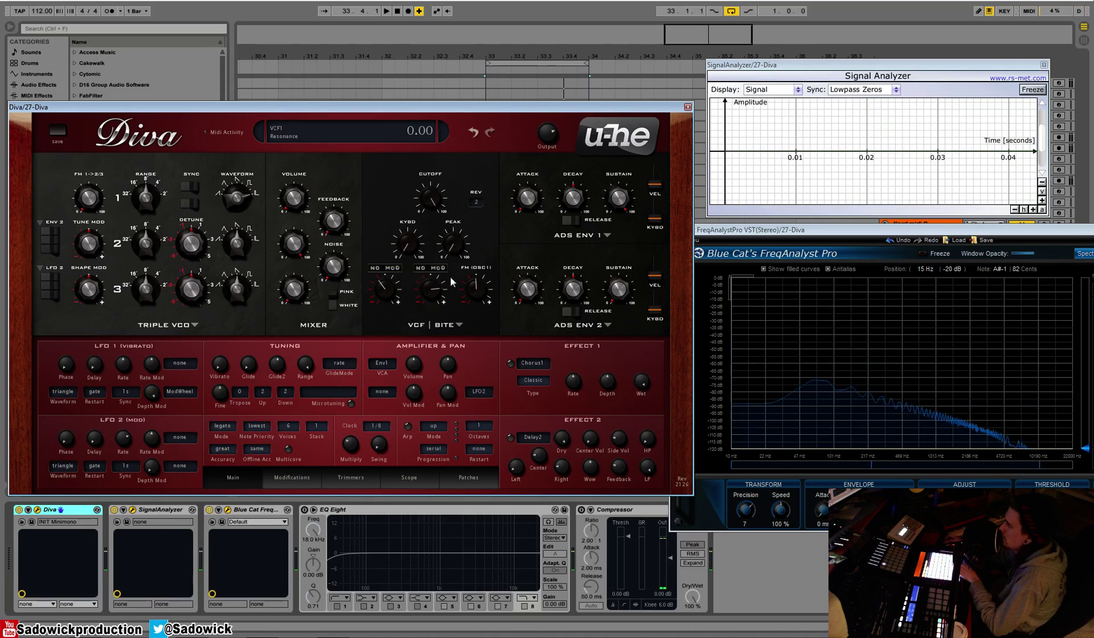
Switch the filter to the Uhbie model and sweep its cutoff and resonance, ending with the resonance at 66 and the cutoff at 79.5
{"action": "left_click", "coordinate": [450, 324]}
{"action": "left_click", "coordinate": [491, 379]}
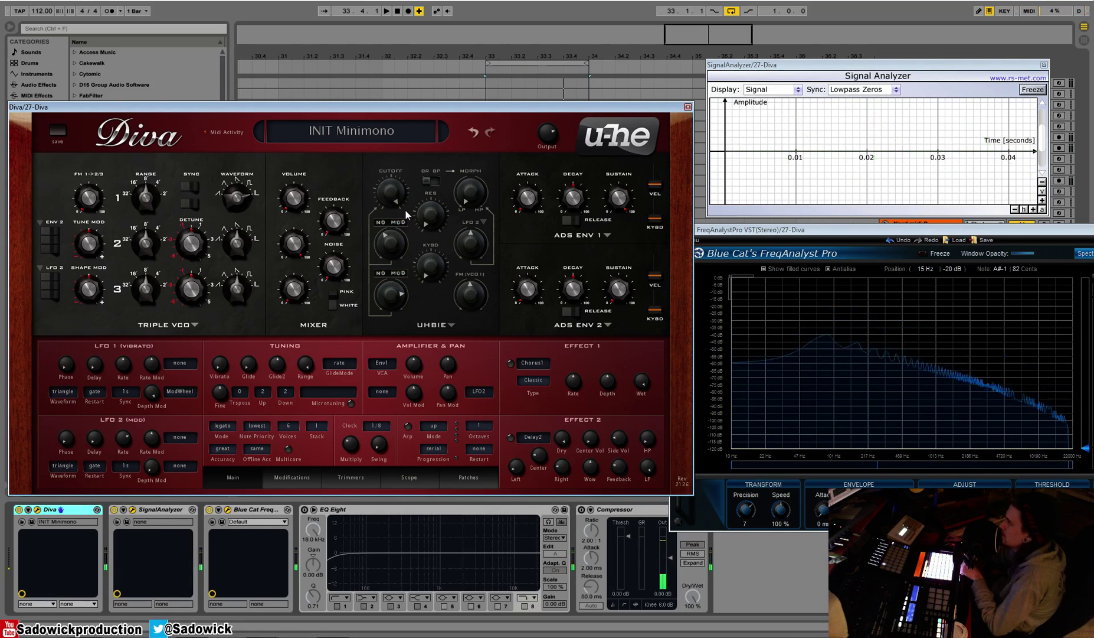
{"action": "mouse_move", "coordinate": [394, 192]}
{"action": "left_mouse_down"}
{"action": "mouse_move", "coordinate": [385, 276]}
{"action": "mouse_move", "coordinate": [411, 167]}
{"action": "mouse_move", "coordinate": [404, 201]}
{"action": "left_mouse_up"}
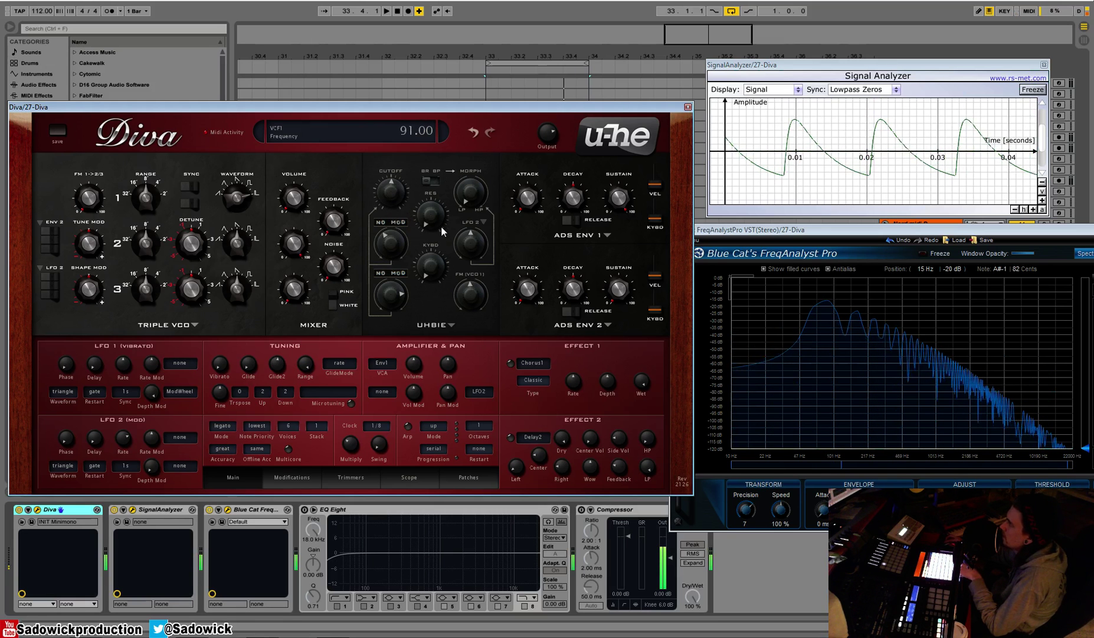
{"action": "left_click_drag", "start_coordinate": [406, 186], "coordinate": [401, 230]}
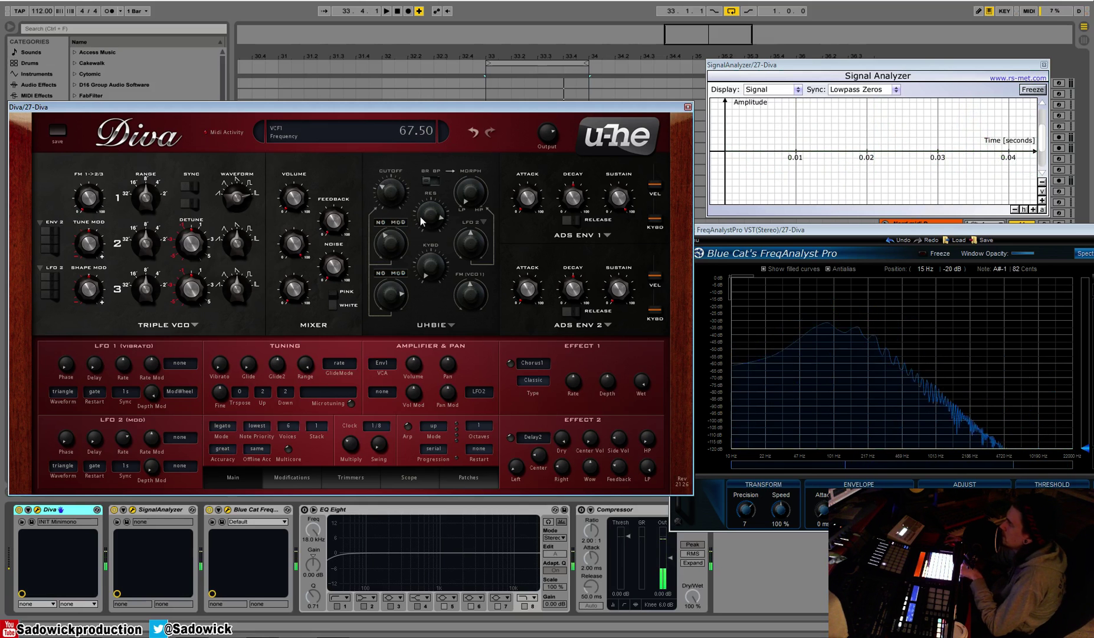
{"action": "left_click_drag", "start_coordinate": [388, 197], "coordinate": [396, 165]}
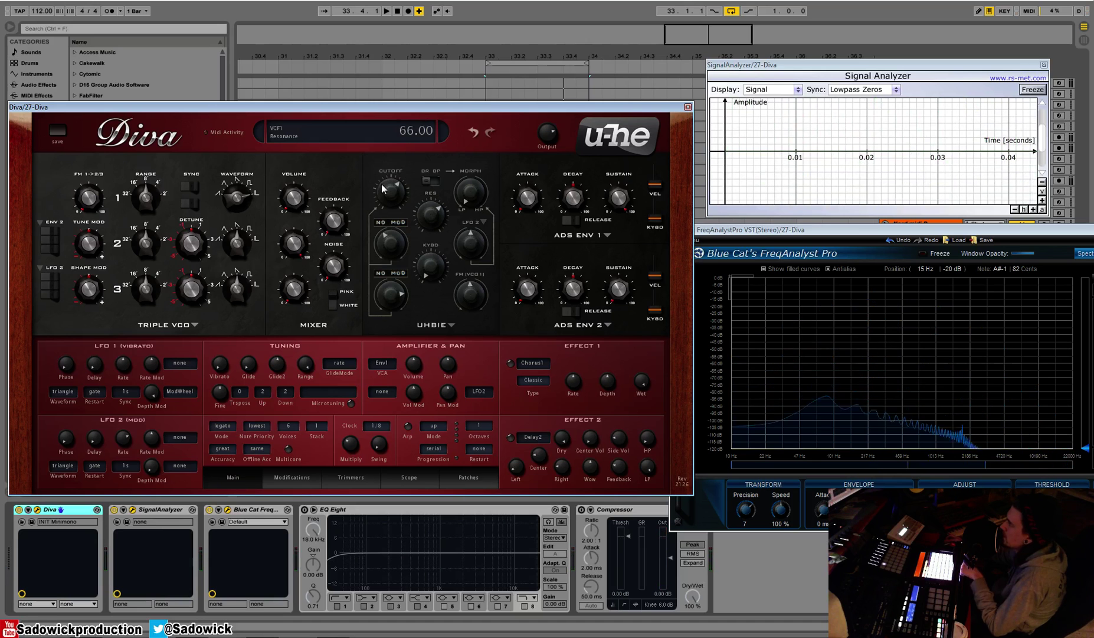
{"action": "left_click_drag", "start_coordinate": [387, 195], "coordinate": [380, 225]}
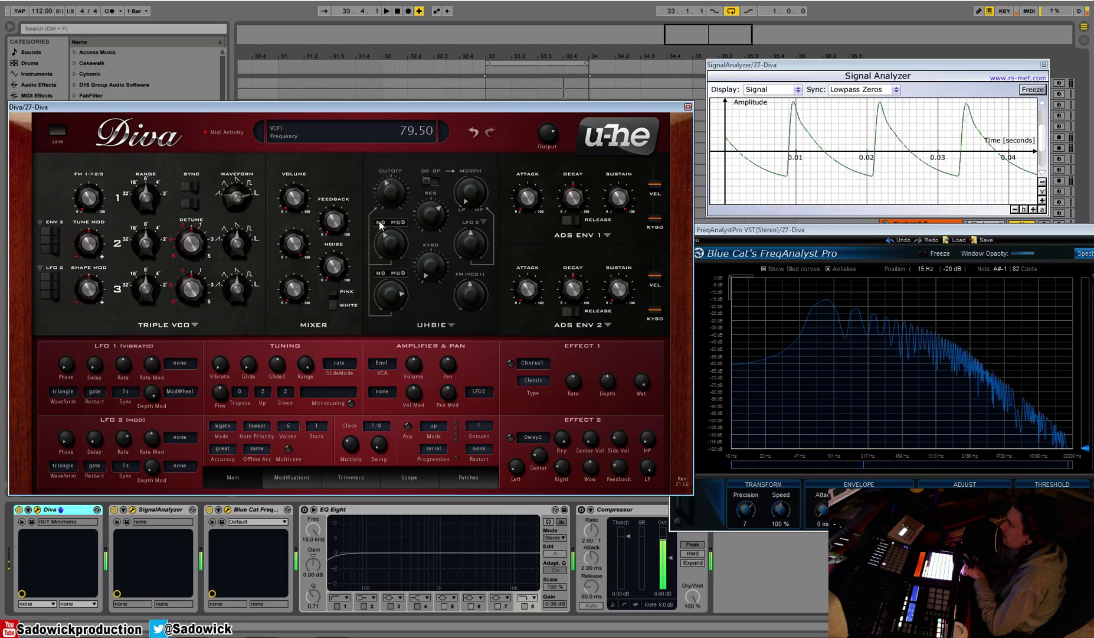
Compare the Uhbie filter's LP-to-HP morph with the BR and BP options at varied cutoffs, ending with the morph at 0
{"action": "left_click_drag", "start_coordinate": [469, 195], "coordinate": [476, 152]}
{"action": "left_click_drag", "start_coordinate": [488, 111], "coordinate": [484, 198]}
{"action": "left_click", "coordinate": [435, 181]}
{"action": "mouse_move", "coordinate": [396, 204]}
{"action": "left_mouse_down"}
{"action": "mouse_move", "coordinate": [396, 193]}
{"action": "mouse_move", "coordinate": [396, 230]}
{"action": "mouse_move", "coordinate": [397, 199]}
{"action": "left_mouse_up"}
{"action": "left_click_drag", "start_coordinate": [470, 194], "coordinate": [472, 171]}
{"action": "left_click_drag", "start_coordinate": [396, 224], "coordinate": [397, 195]}
{"action": "left_click_drag", "start_coordinate": [470, 192], "coordinate": [447, 265]}
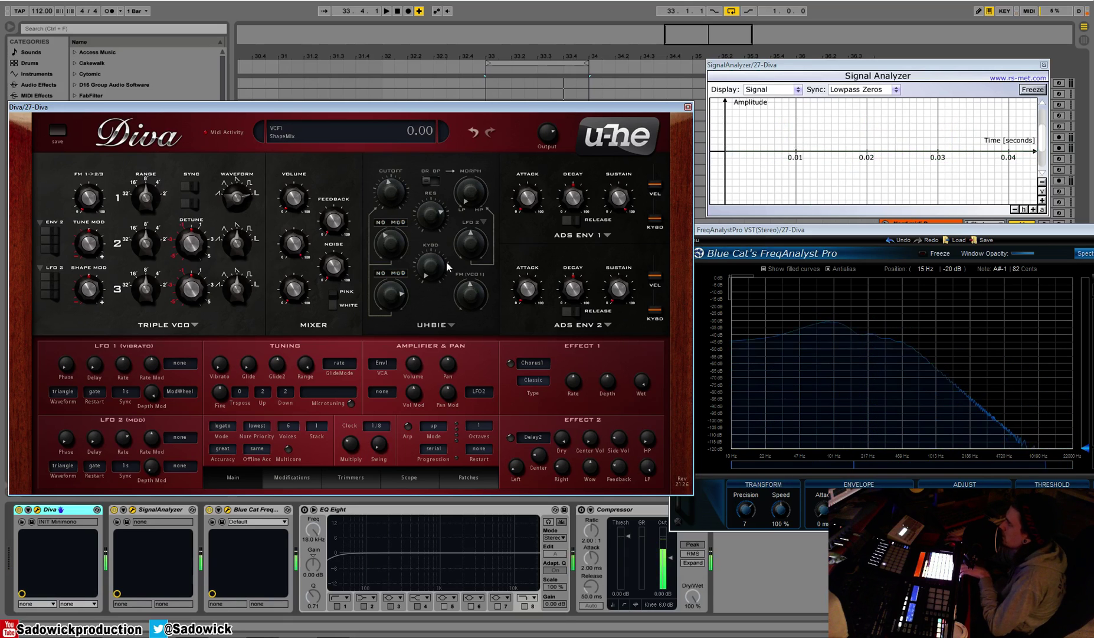
Vary the Uhbie filter's FM and cutoff together with oscillator 1's range and waveform, setting the filter FM to 2
{"action": "mouse_move", "coordinate": [479, 302]}
{"action": "left_mouse_down"}
{"action": "mouse_move", "coordinate": [480, 288]}
{"action": "mouse_move", "coordinate": [480, 302]}
{"action": "left_mouse_up"}
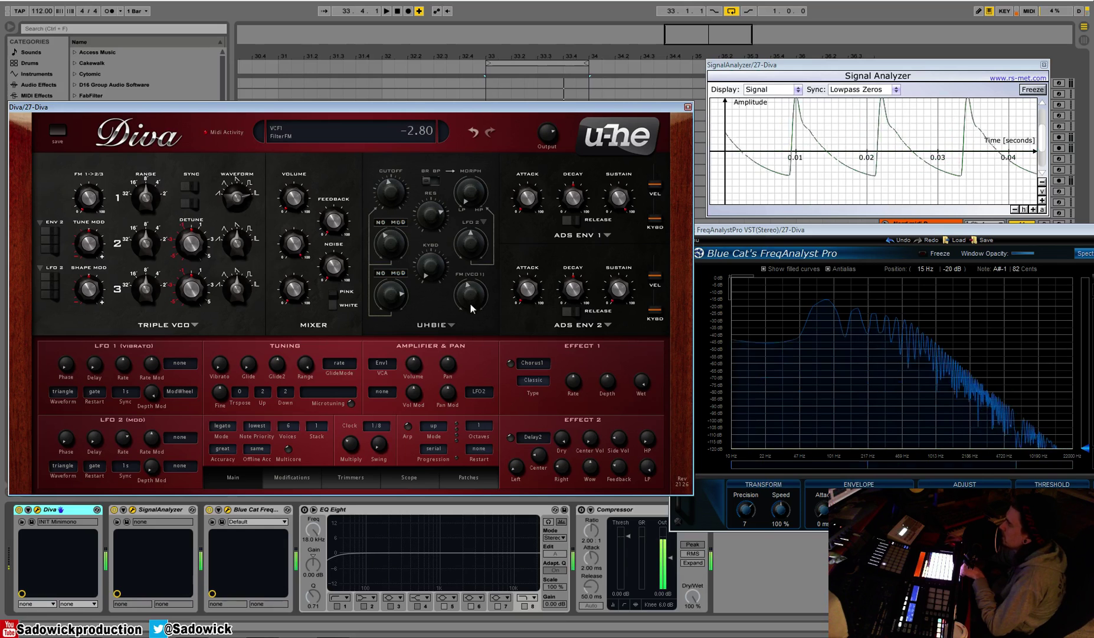
{"action": "left_click_drag", "start_coordinate": [152, 195], "coordinate": [156, 149]}
{"action": "left_click_drag", "start_coordinate": [241, 199], "coordinate": [240, 213]}
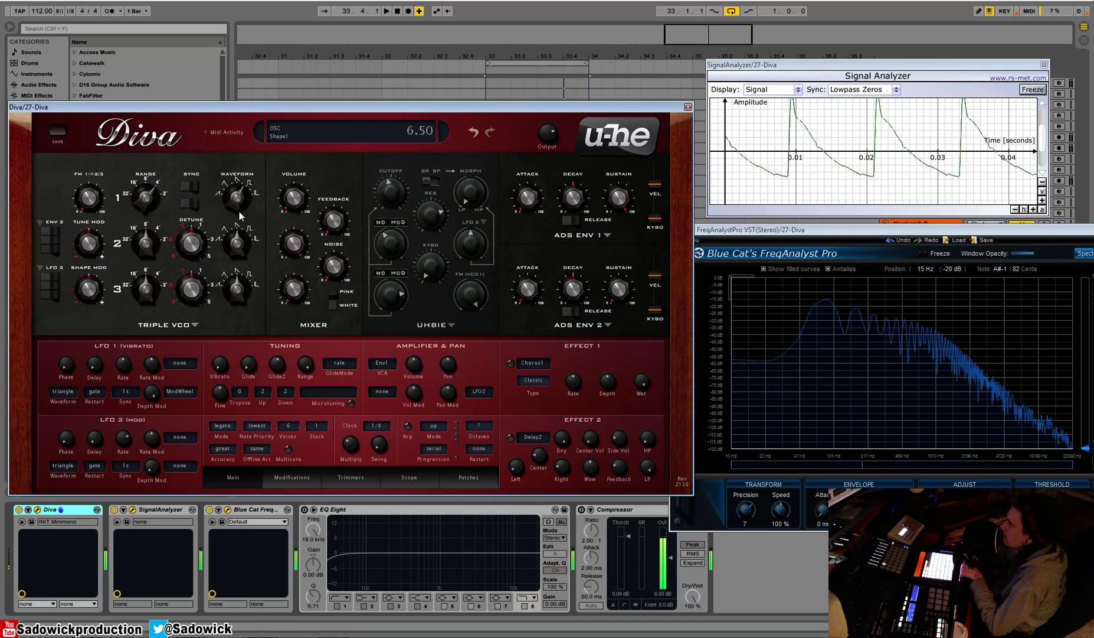
{"action": "left_click_drag", "start_coordinate": [479, 298], "coordinate": [472, 336]}
{"action": "left_click_drag", "start_coordinate": [404, 195], "coordinate": [412, 220]}
{"action": "left_click_drag", "start_coordinate": [147, 206], "coordinate": [144, 298]}
{"action": "left_click_drag", "start_coordinate": [241, 202], "coordinate": [242, 209]}
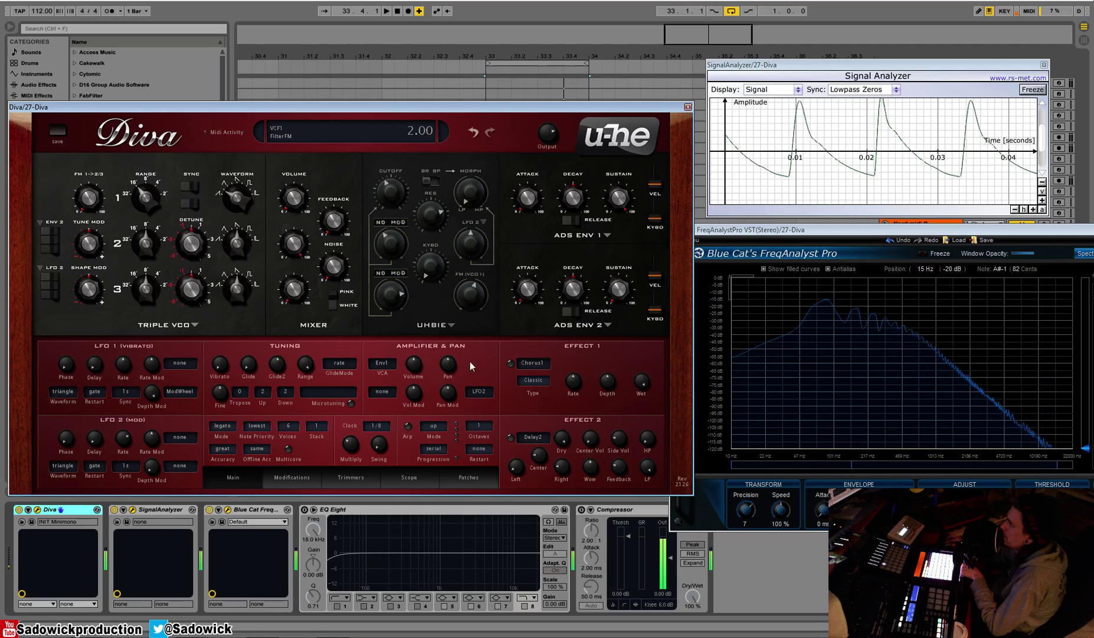
{"action": "left_click_drag", "start_coordinate": [403, 206], "coordinate": [411, 230]}
{"action": "left_click", "coordinate": [431, 325]}
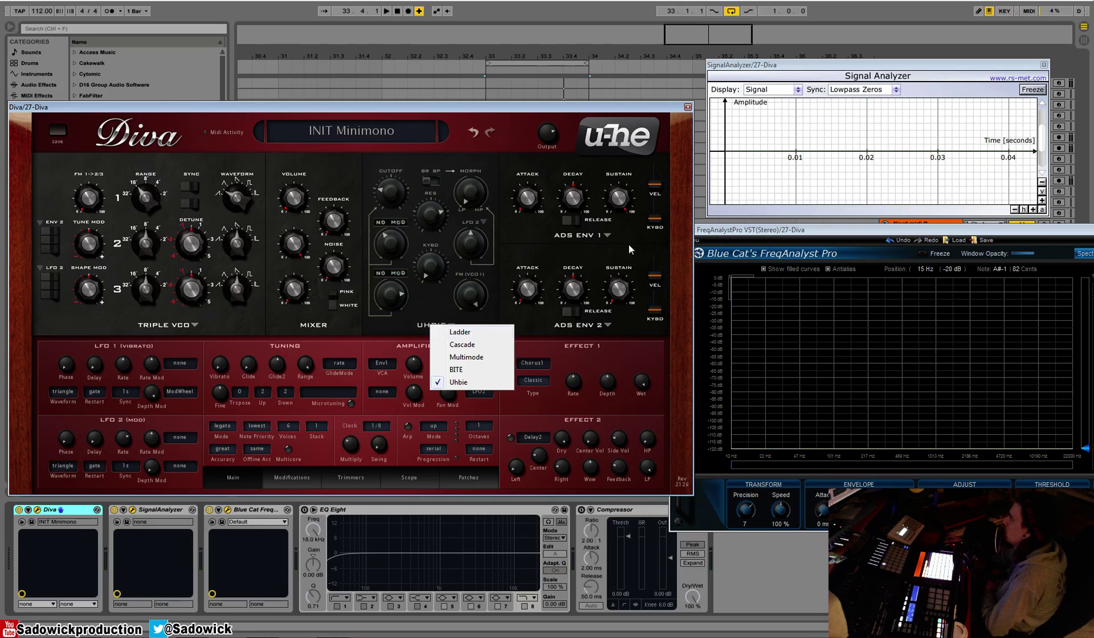
{"action": "left_click", "coordinate": [307, 269]}
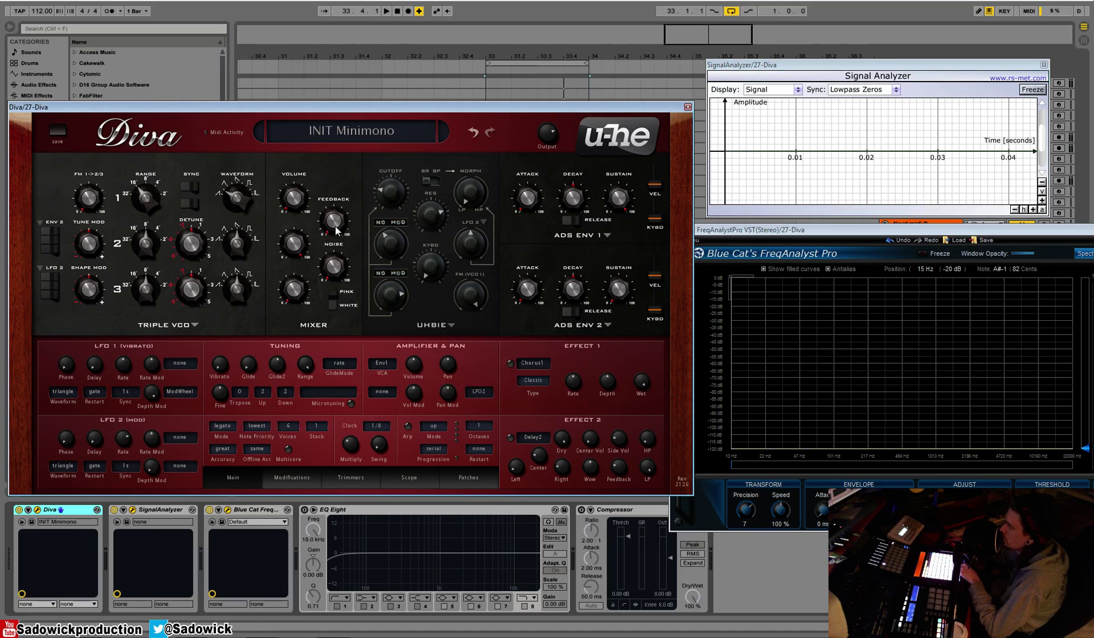
Raise the mixer's feedback, then switch the oscillator model to Dual VCO with the feedback at 100
{"action": "left_click_drag", "start_coordinate": [334, 230], "coordinate": [373, 173]}
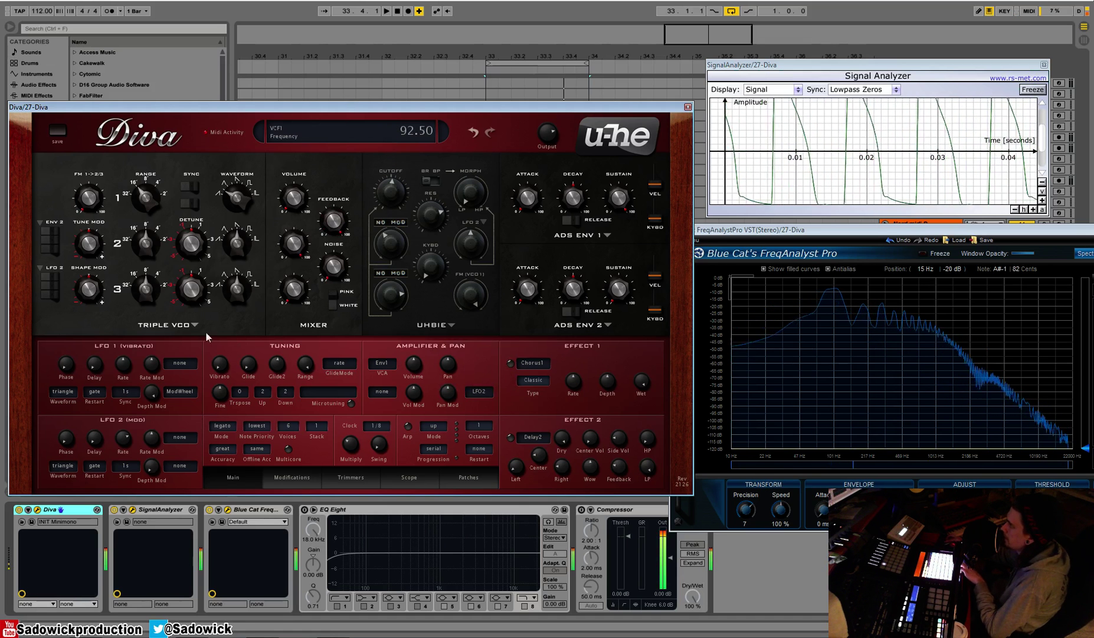
{"action": "left_click", "coordinate": [173, 330]}
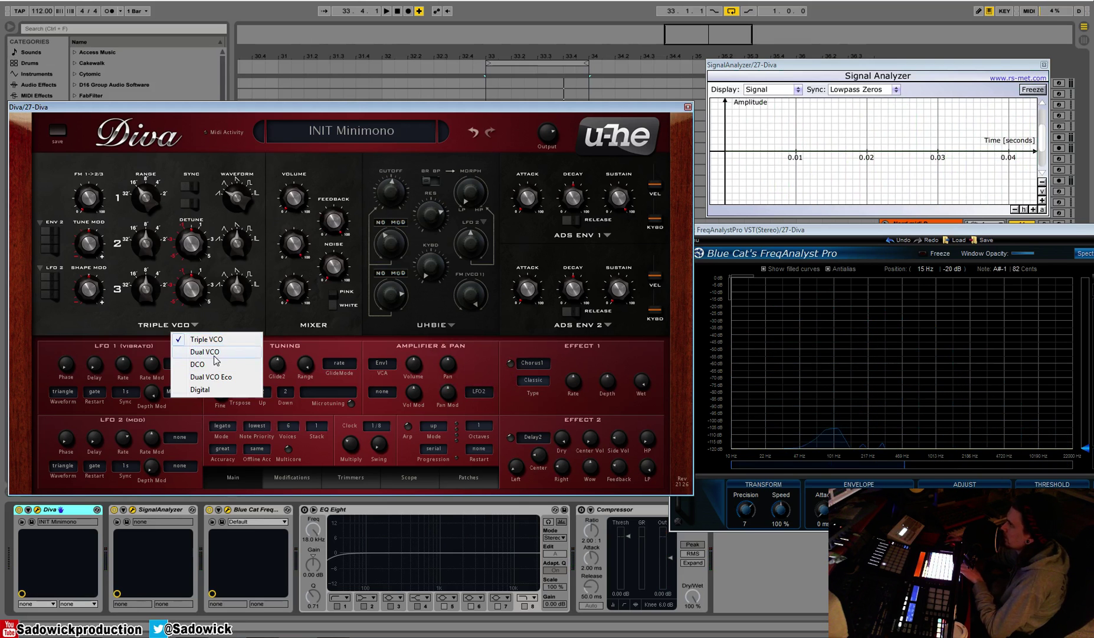
{"action": "left_click", "coordinate": [236, 351]}
{"action": "left_click_drag", "start_coordinate": [335, 232], "coordinate": [321, 326]}
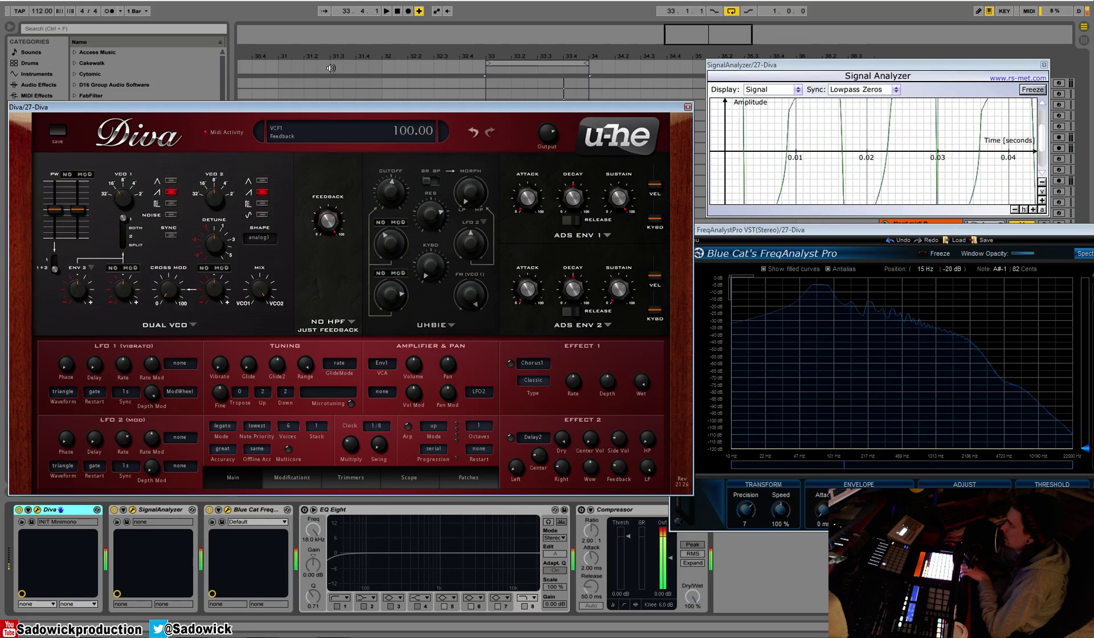
Vary the Uhbie filter's cutoff with the feedback at 100, and set the filter FM to -0.6
{"action": "left_click_drag", "start_coordinate": [391, 192], "coordinate": [384, 216]}
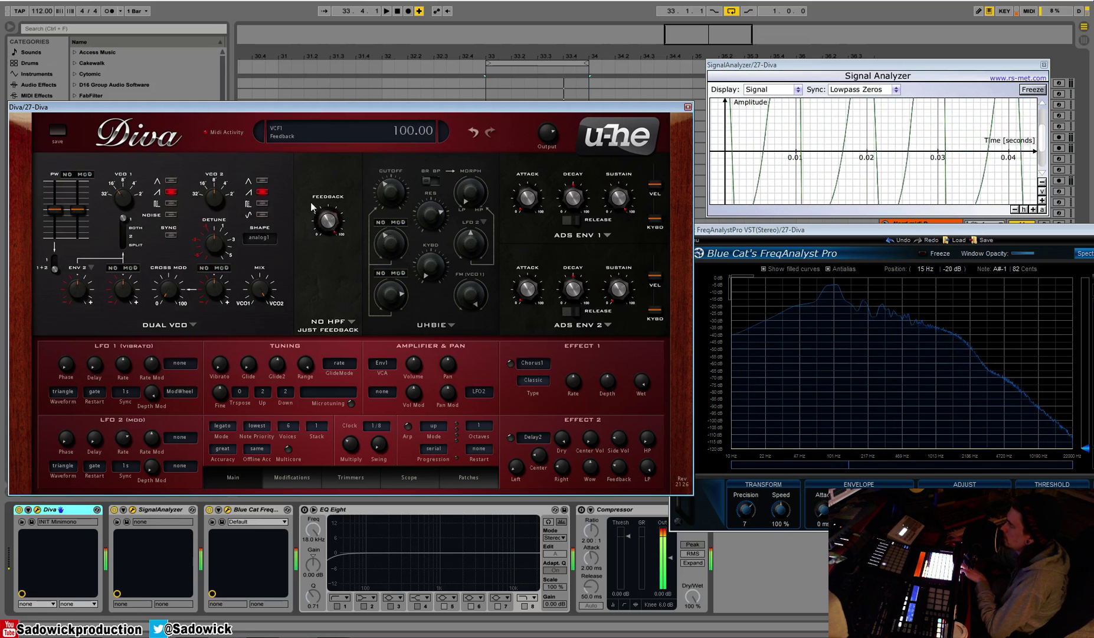
{"action": "left_click_drag", "start_coordinate": [330, 137], "coordinate": [339, 104]}
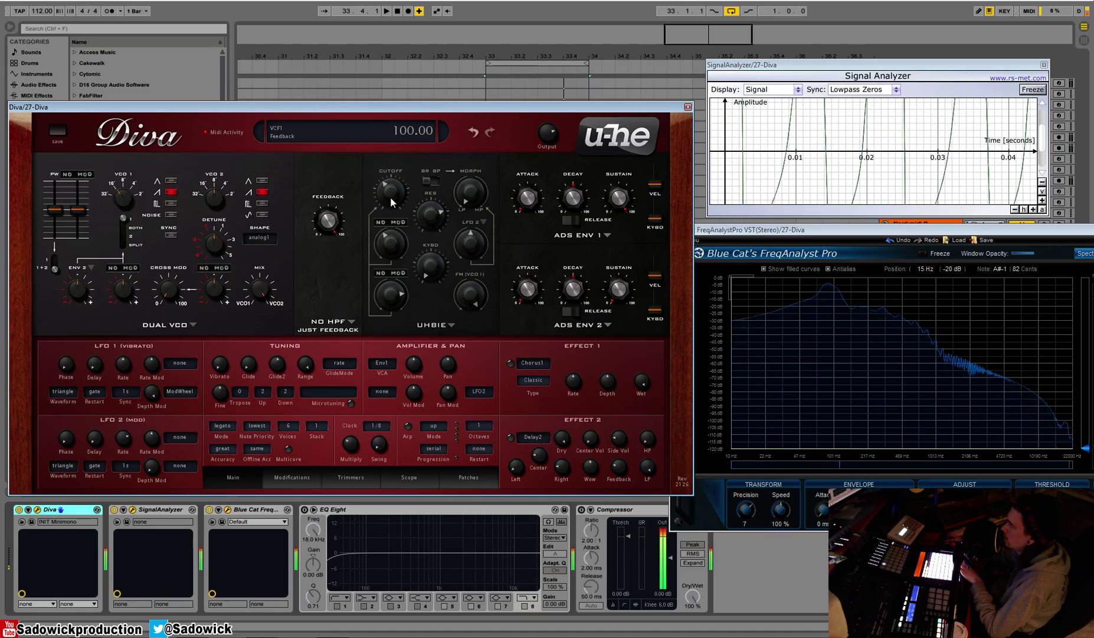
{"action": "left_click_drag", "start_coordinate": [471, 293], "coordinate": [468, 362]}
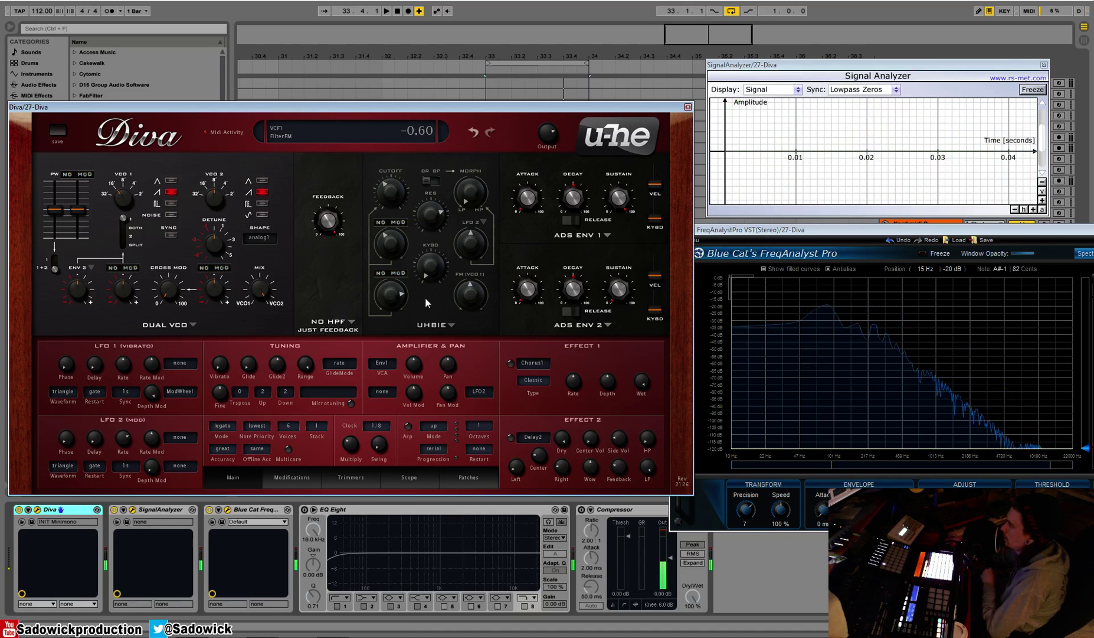